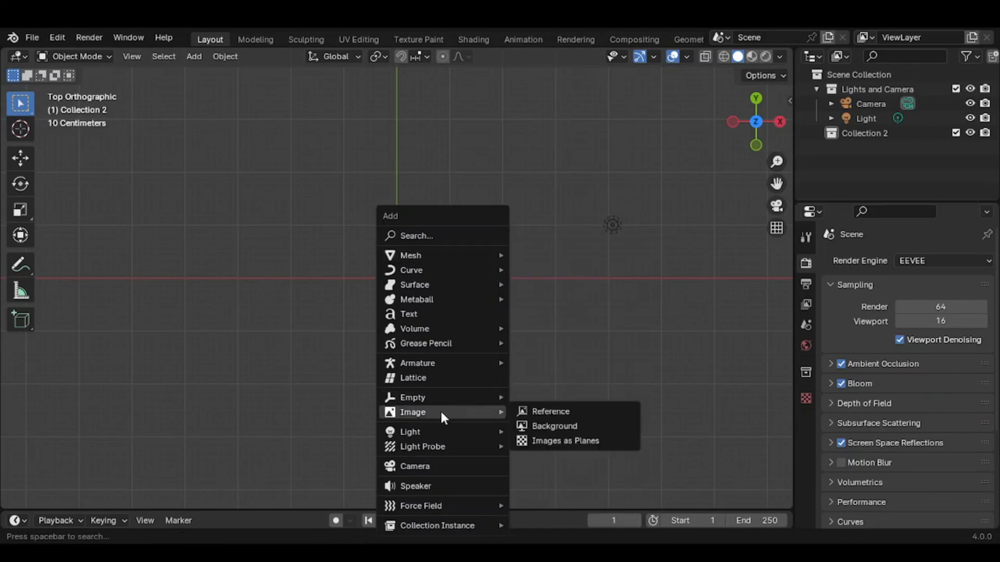
# Step: Import the Sample newspaper image as a plane and switch the viewport shading to Material Preview
pyautogui.click(557, 439)
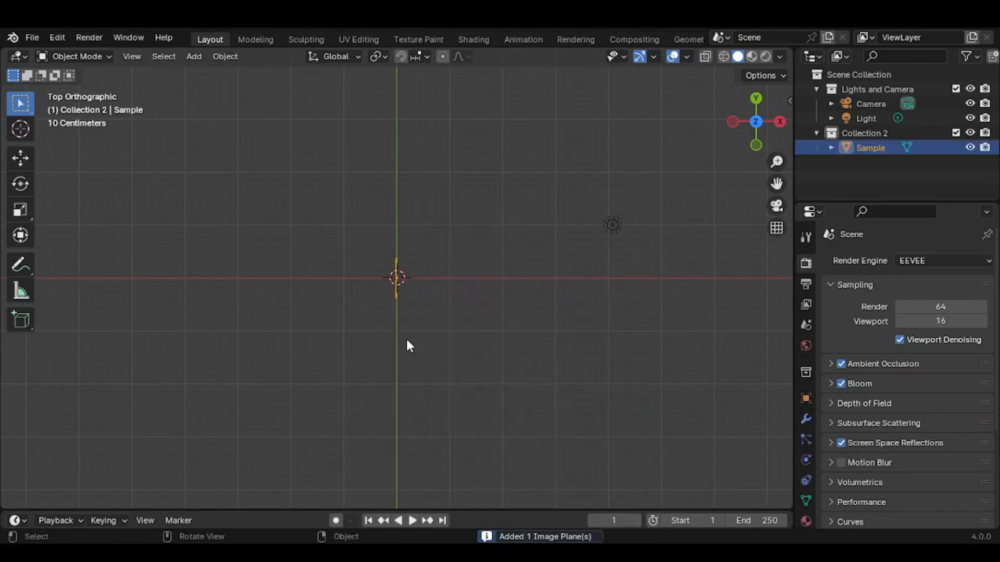
pyautogui.moveTo(442, 346)
pyautogui.mouseDown(button='middle')
pyautogui.moveTo(401, 252)
pyautogui.moveTo(436, 293)
pyautogui.mouseUp(button='middle')
pyautogui.press('z')
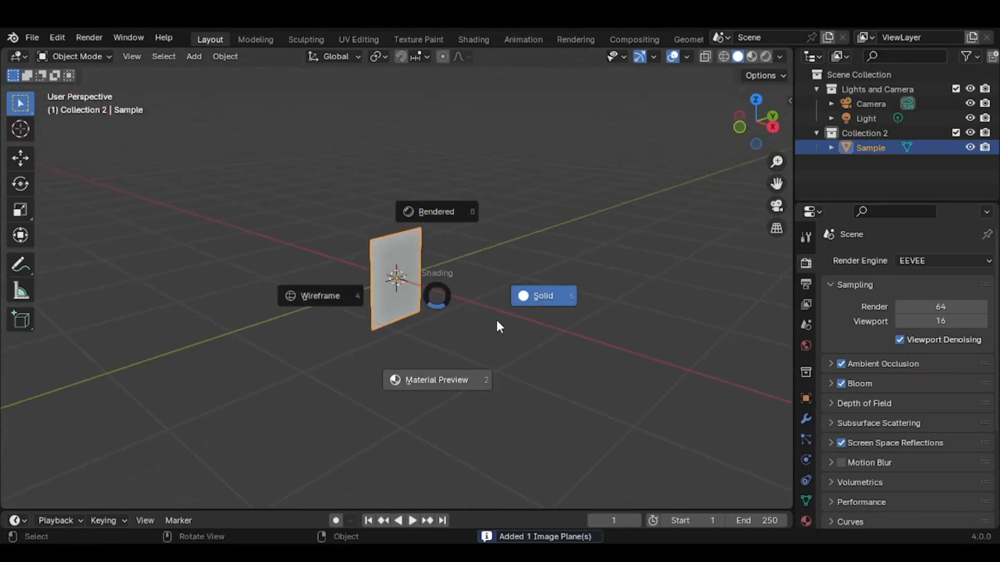
pyautogui.click(448, 439)
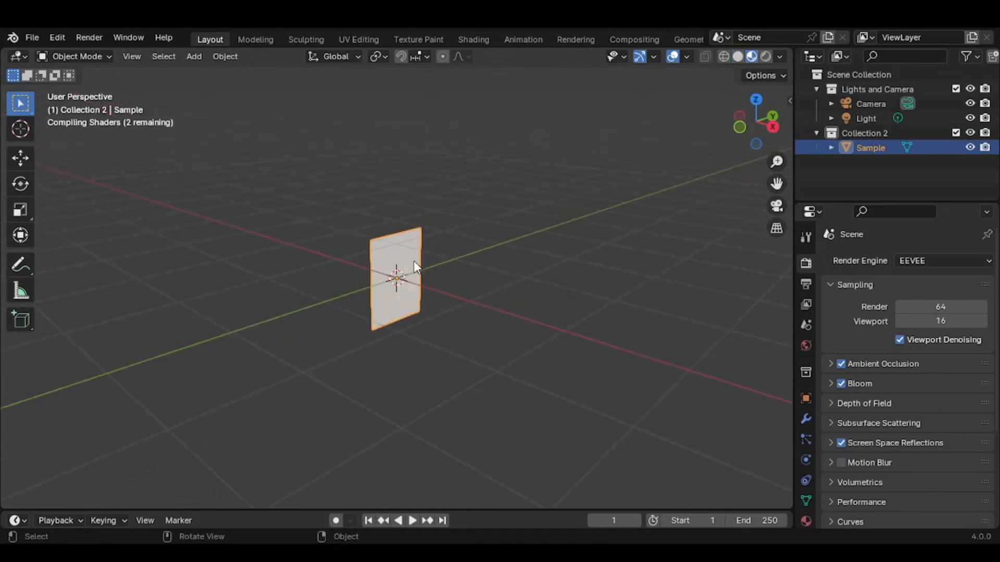
pyautogui.moveTo(496, 286)
pyautogui.mouseDown(button='middle')
pyautogui.moveTo(457, 297)
pyautogui.moveTo(419, 413)
pyautogui.moveTo(390, 455)
pyautogui.moveTo(770, 104)
pyautogui.mouseUp(button='middle')
pyautogui.scroll(3, 458, 297)
pyautogui.click(759, 128)
pyautogui.moveTo(606, 244); pyautogui.dragTo(488, 308, button='middle')
pyautogui.write('rx90')
pyautogui.press('Return')
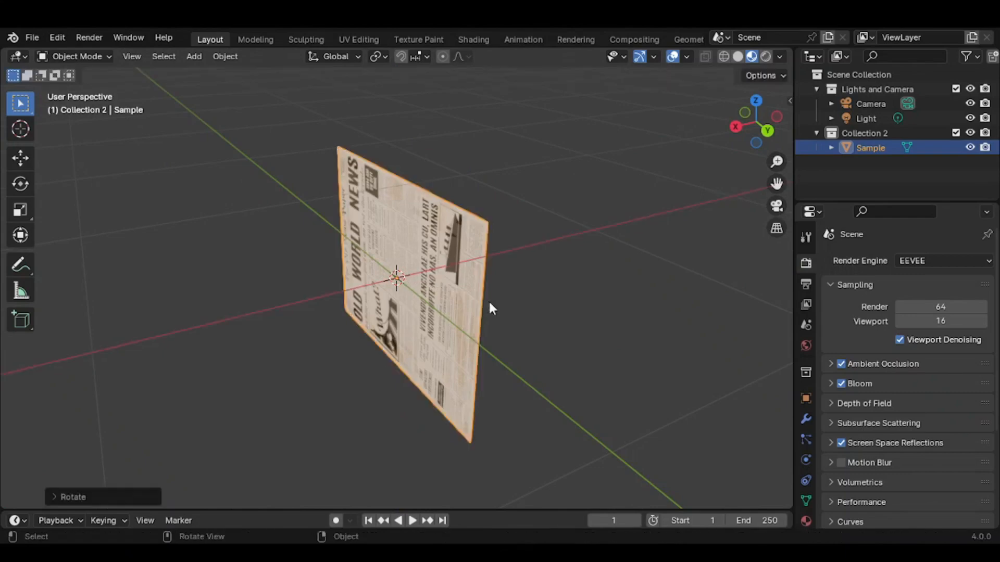
pyautogui.hotkey('ctrl', 'z')
pyautogui.write('rx')
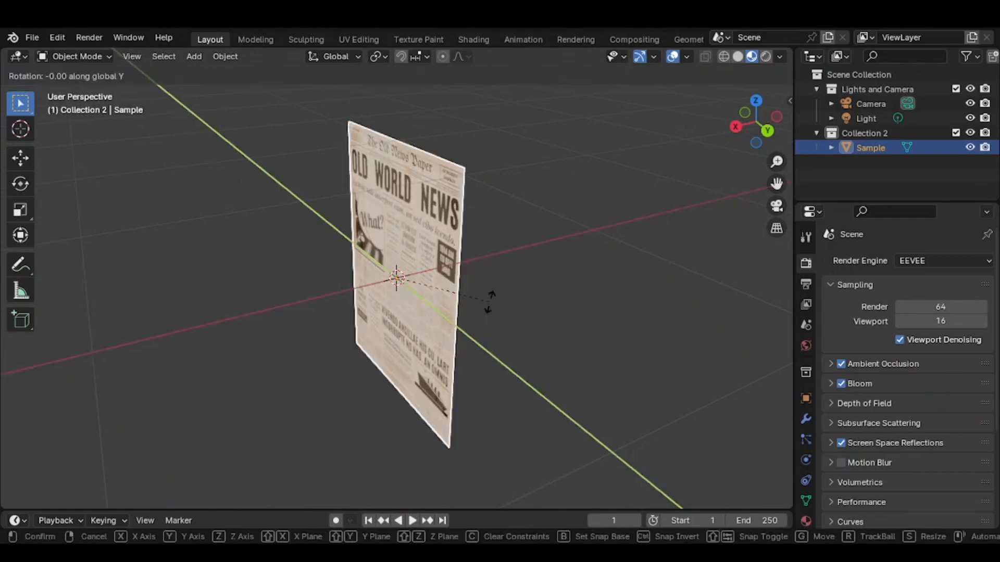
pyautogui.write('90')
pyautogui.press('Return')
pyautogui.hotkey('ctrl', 'z')
# Step: Lay the image plane flat and upright in top view by rotating it -90 degrees about Y and -90 degrees about Z
pyautogui.write('rx-90')
pyautogui.press('Return')
pyautogui.press('KP_7')
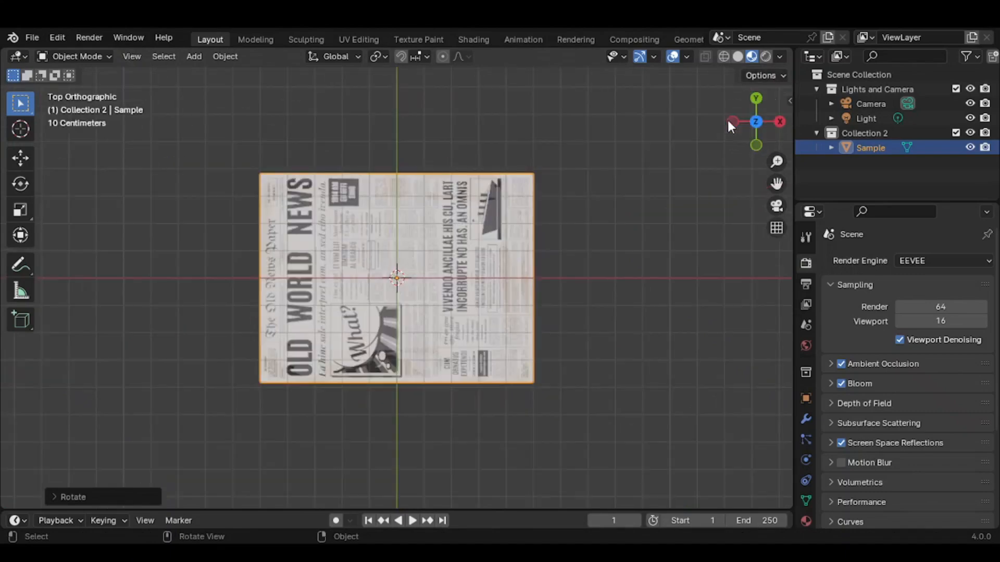
pyautogui.write('rz')
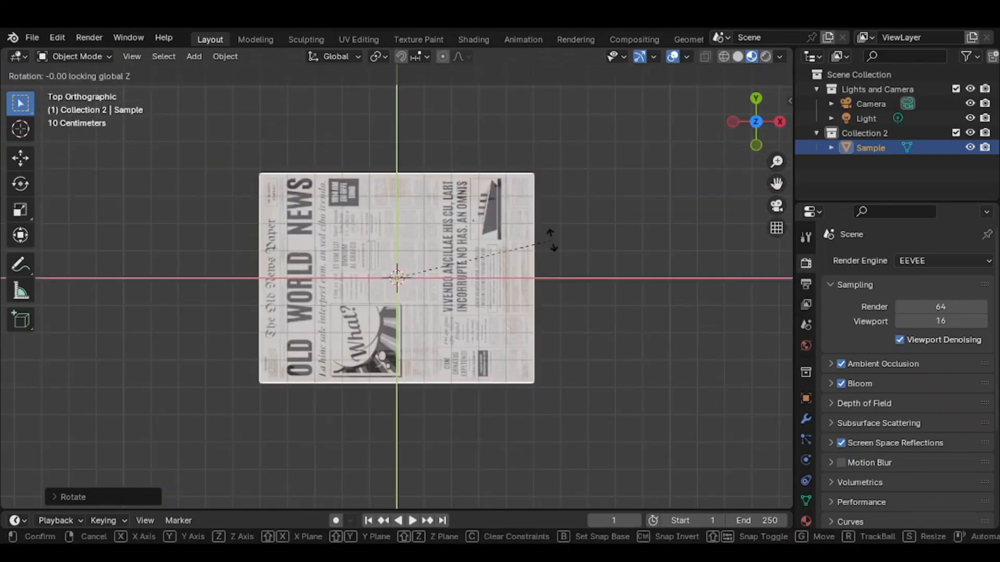
pyautogui.write('-90')
pyautogui.press('Return')
pyautogui.moveTo(551, 239); pyautogui.dragTo(562, 348, button='middle')
pyautogui.click(756, 128)
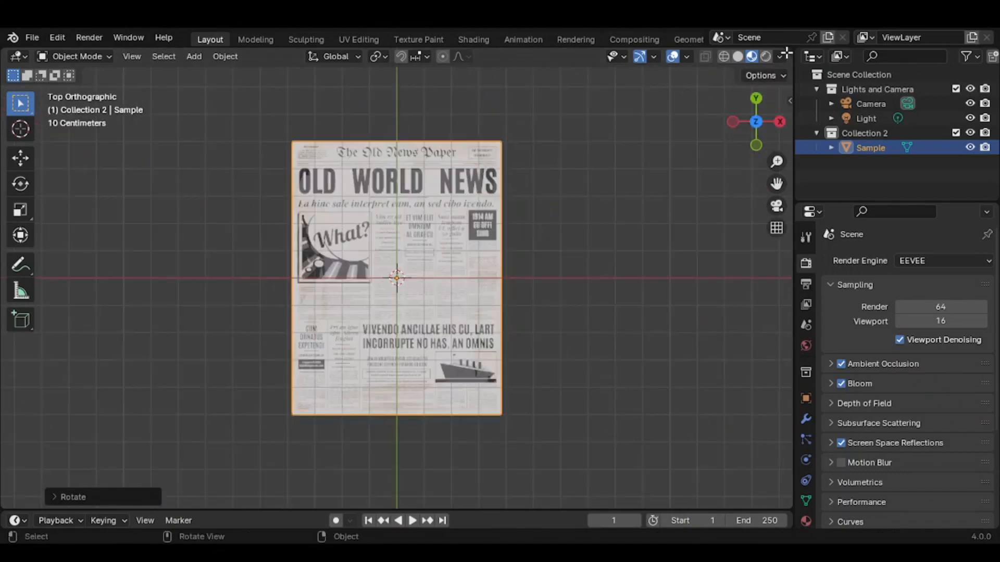
# Step: Split the 3D viewport vertically, turn the second area into a widened Shader Editor and hide its sidebar
pyautogui.moveTo(786, 53); pyautogui.dragTo(377, 120)
pyautogui.press('z')
pyautogui.press('Escape')
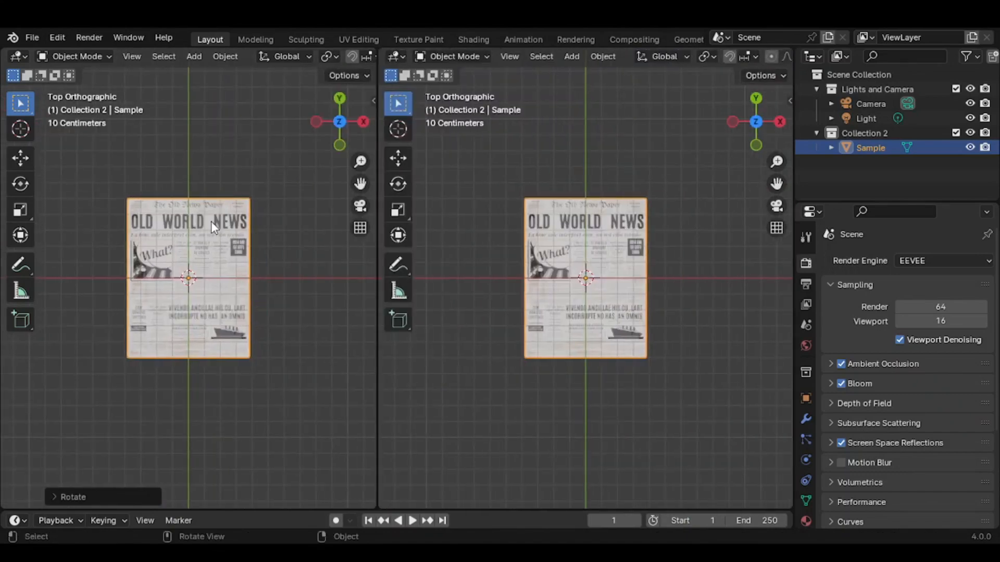
pyautogui.scroll(5, 211, 221)
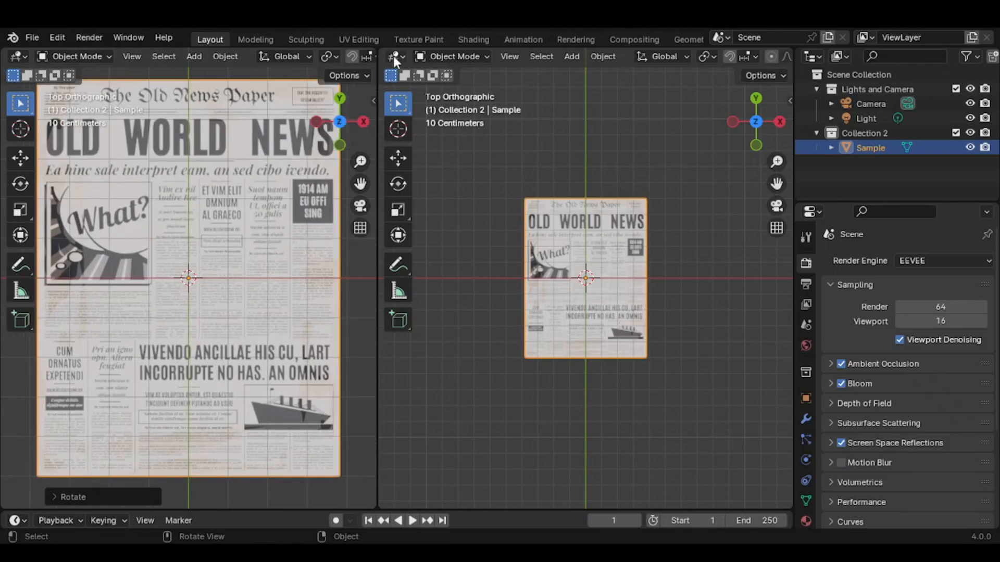
pyautogui.click(395, 57)
pyautogui.click(432, 191)
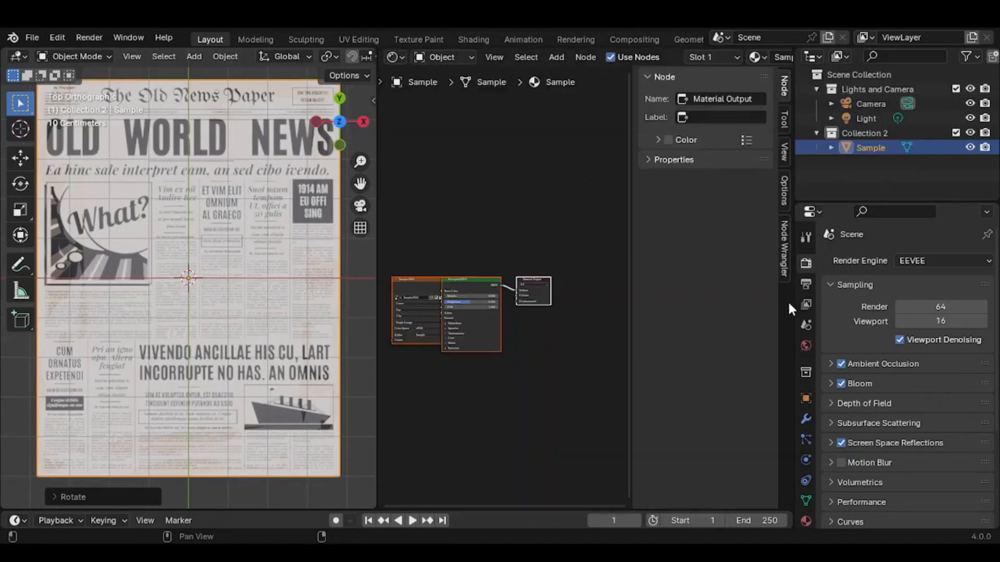
pyautogui.moveTo(792, 306); pyautogui.dragTo(978, 312)
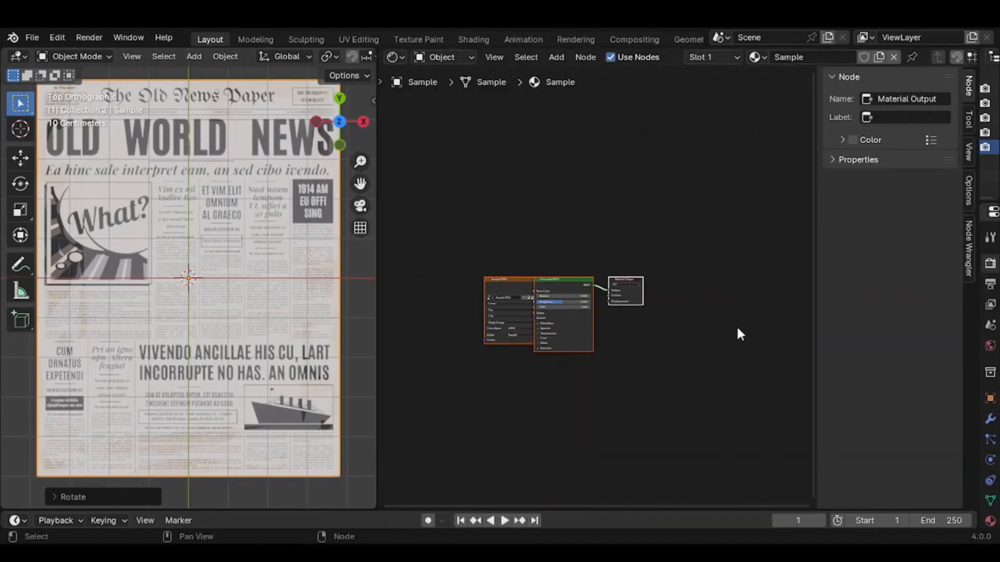
pyautogui.press('n')
# Step: Spread the Sample.PNG texture node away from the Principled BSDF and shift all three material nodes together to free space
pyautogui.scroll(5, 682, 328)
pyautogui.click(550, 269)
pyautogui.moveTo(550, 273); pyautogui.dragTo(463, 271)
pyautogui.moveTo(619, 275); pyautogui.dragTo(620, 275)
pyautogui.moveTo(465, 214); pyautogui.dragTo(749, 363)
pyautogui.press('g')
pyautogui.click(904, 353)
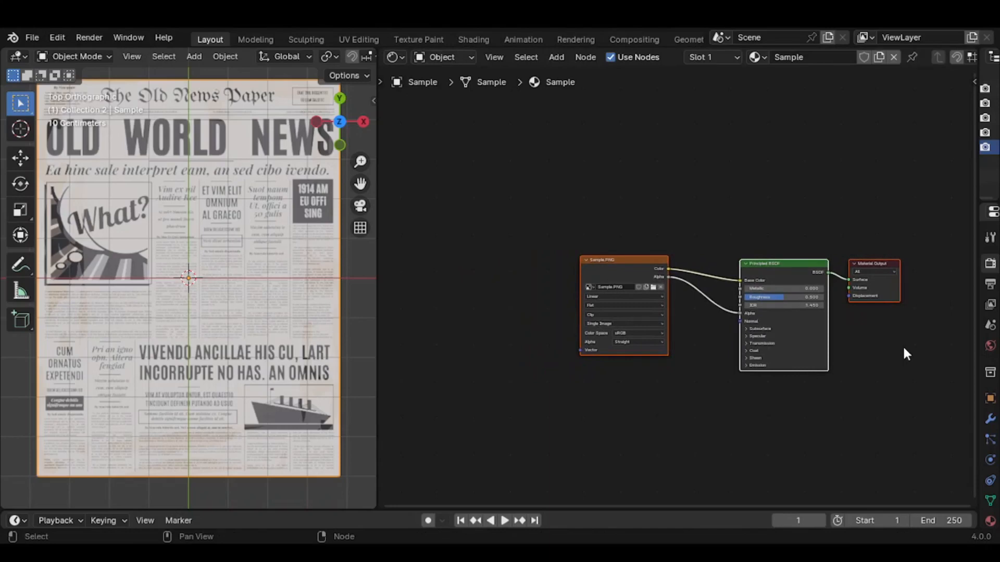
pyautogui.moveTo(360, 183); pyautogui.dragTo(360, 202)
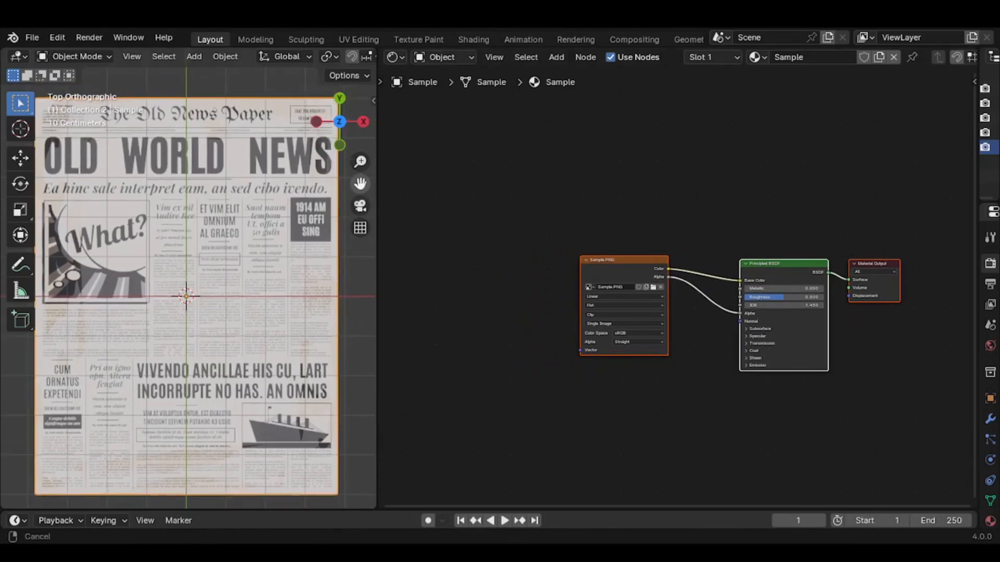
# Step: Add a Musgrave Texture node below and before the Sample.PNG texture node
pyautogui.hotkey('shift', 'a')
pyautogui.click(639, 252)
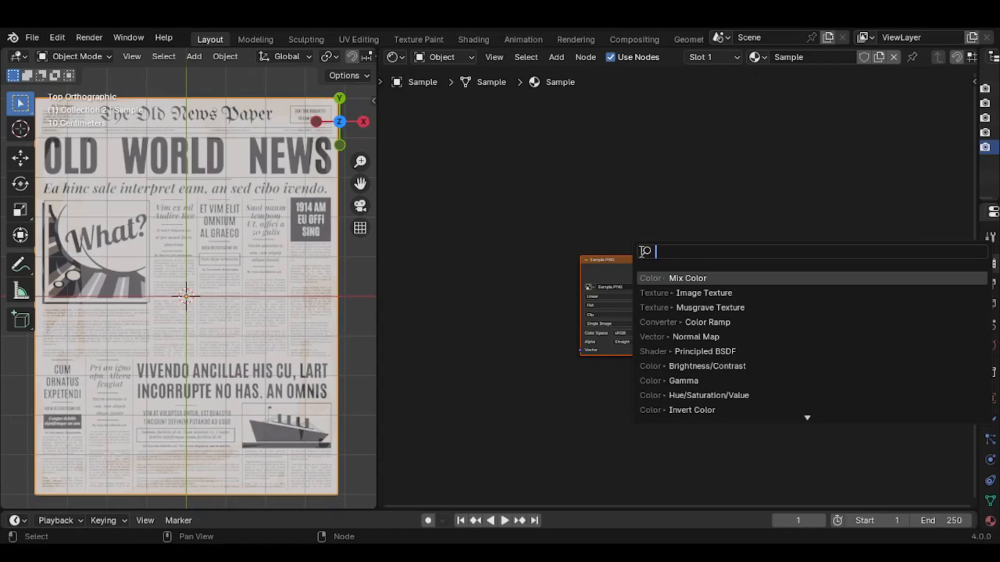
pyautogui.write('mus')
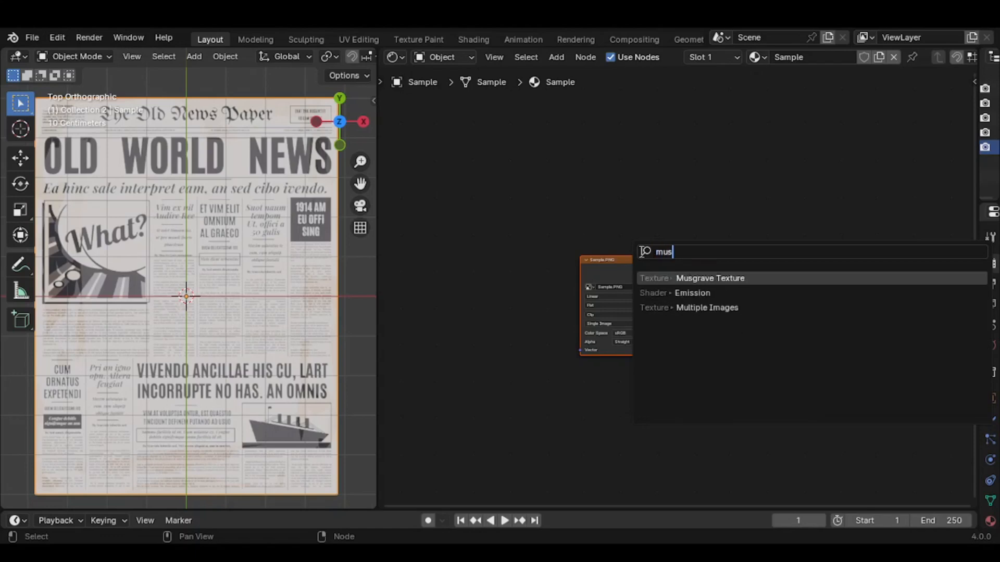
pyautogui.press('Return')
pyautogui.click(504, 361)
pyautogui.scroll(3, 593, 400)
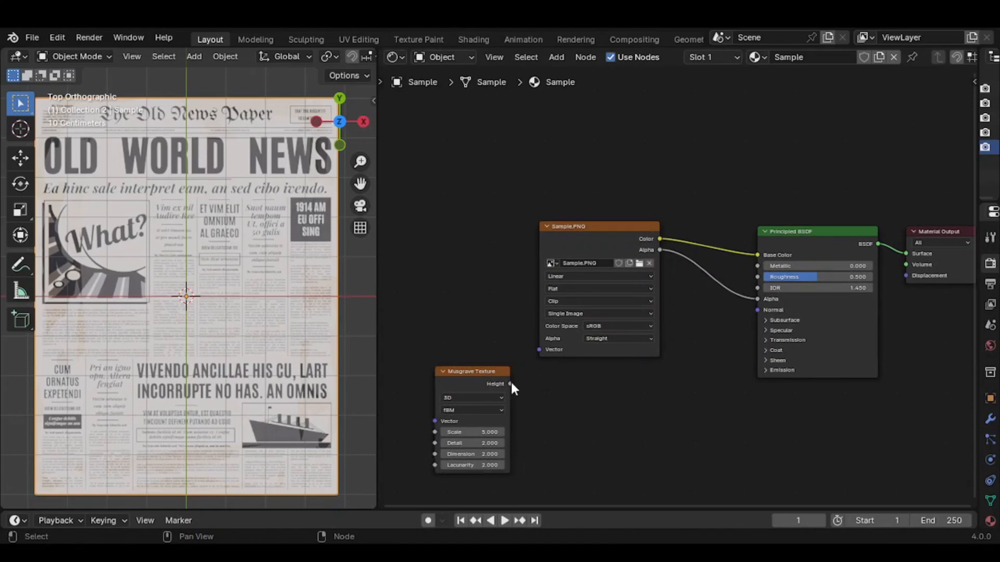
# Step: Connect the Musgrave Texture's Height to the Principled BSDF's Base Color and set its Scale to 4.630
pyautogui.moveTo(509, 383); pyautogui.dragTo(758, 255)
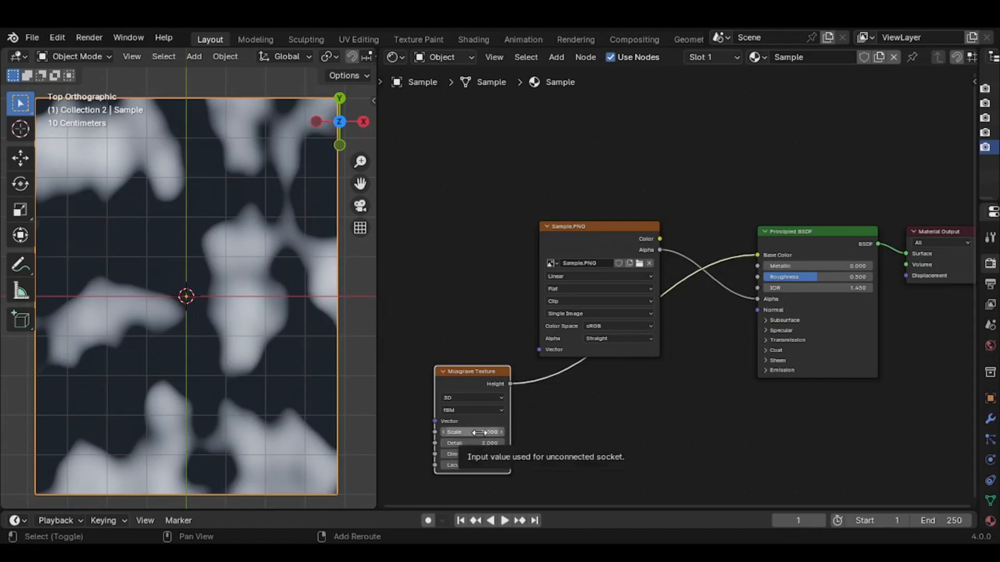
pyautogui.moveTo(477, 434); pyautogui.dragTo(481, 432)
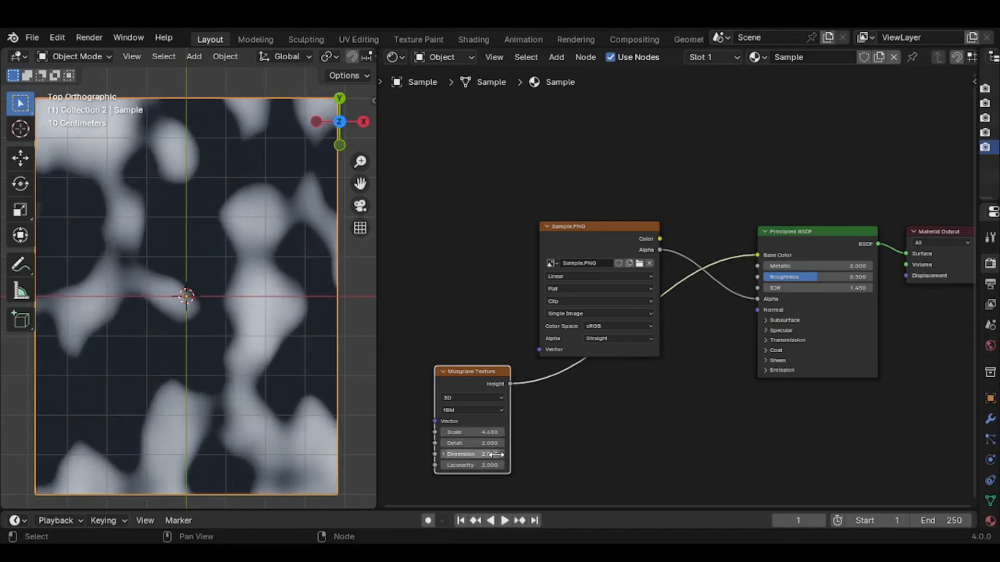
pyautogui.scroll(2, 572, 402)
pyautogui.scroll(1, 584, 404)
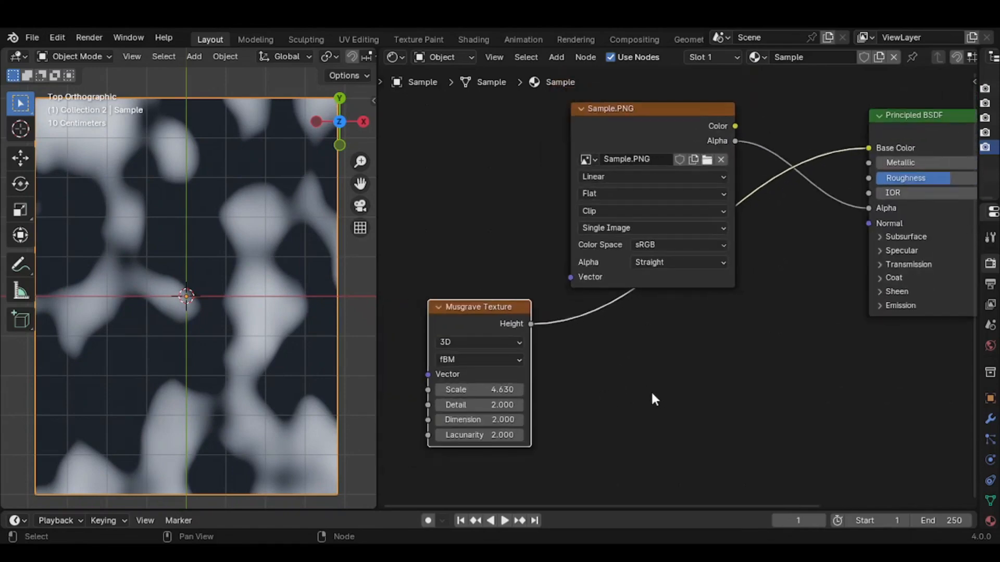
# Step: Move the Sample.PNG node clear of the Musgrave link and disconnect its Alpha output from the Principled BSDF
pyautogui.scroll(-1, 651, 396)
pyautogui.moveTo(649, 146); pyautogui.dragTo(602, 89)
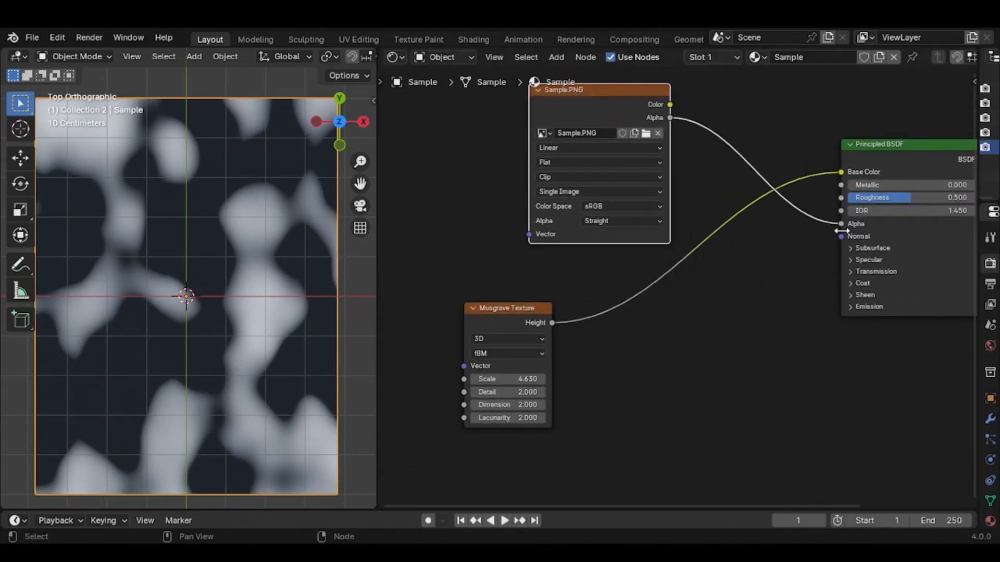
pyautogui.moveTo(841, 225); pyautogui.dragTo(758, 340)
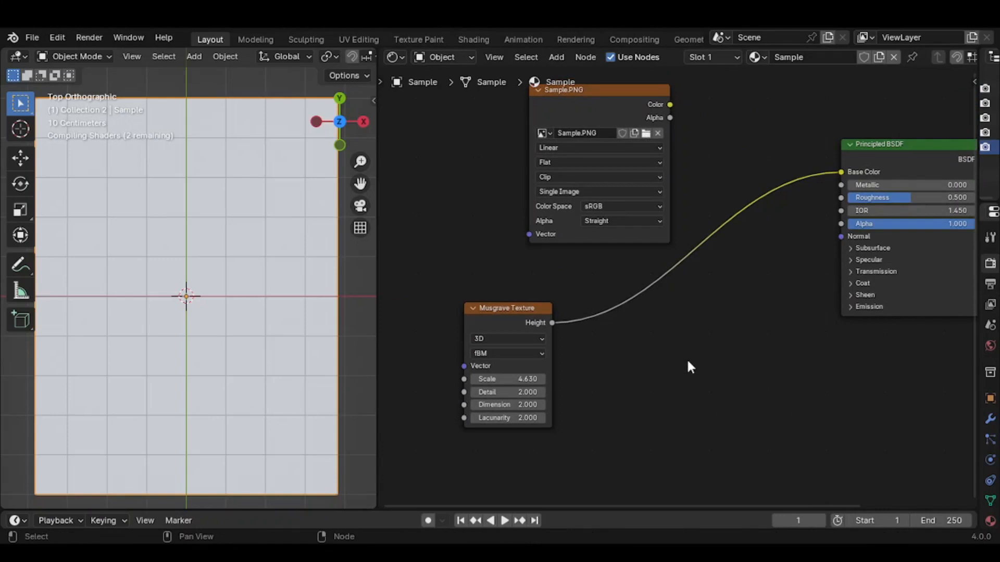
# Step: Insert a Color Ramp node on the link between the Musgrave Texture and the Base Color
pyautogui.hotkey('shift', 'a')
pyautogui.write('colo')
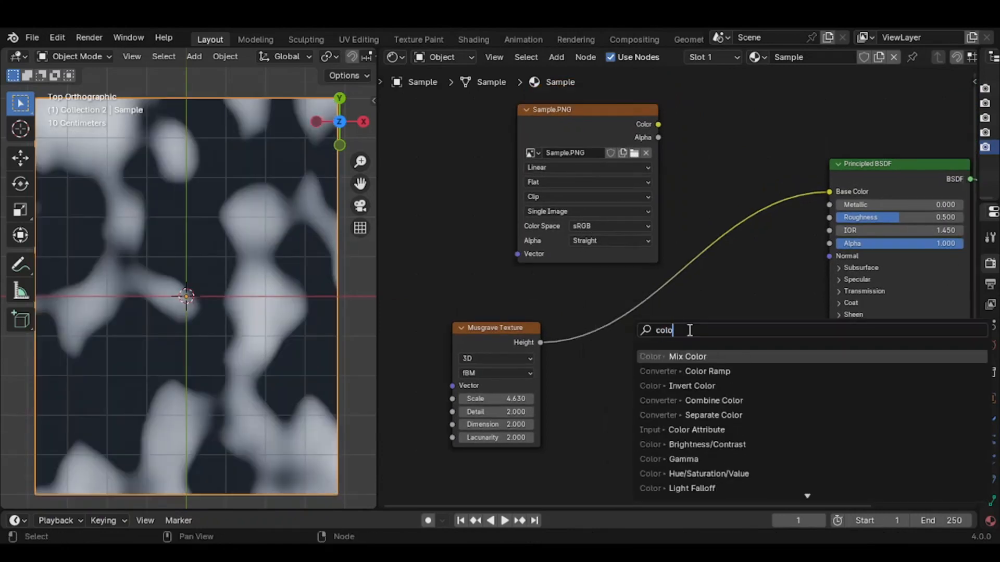
pyautogui.press('Down')
pyautogui.press('Return')
pyautogui.click(591, 267)
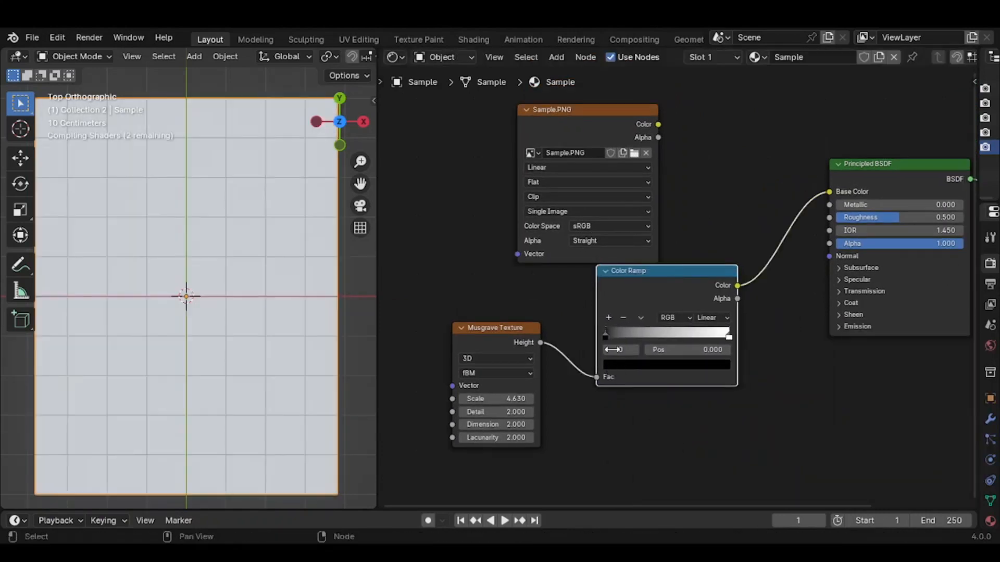
# Step: Reverse the Color Ramp's stops, placing the white stop at 0.395 with the black stop just after it
pyautogui.moveTo(605, 334); pyautogui.dragTo(644, 334)
pyautogui.press('g')
pyautogui.click(680, 335)
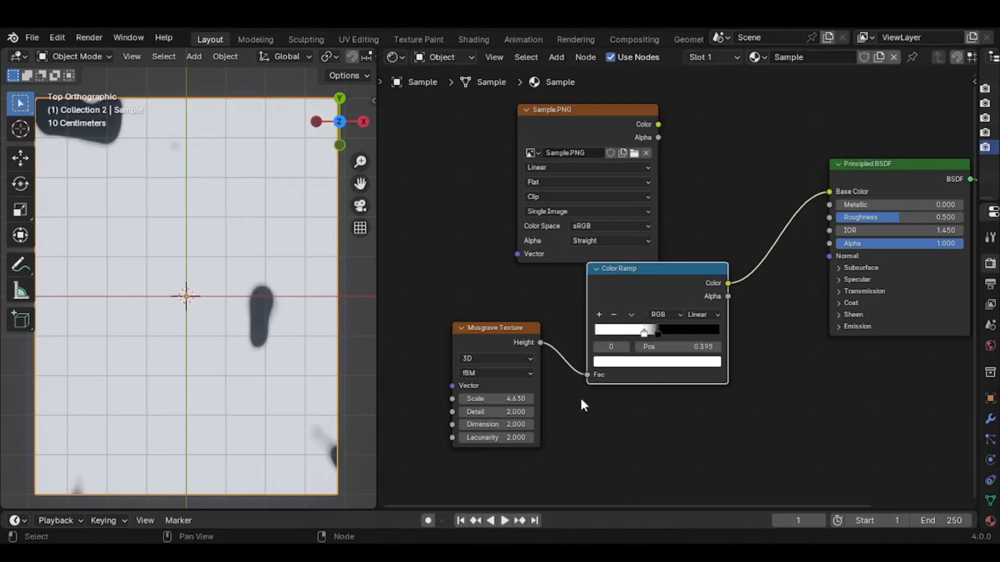
# Step: Set the Musgrave Scale to 4.4 and shift the Color Ramp's close-set stops down, with white at 0.245
pyautogui.scroll(2, 582, 407)
pyautogui.moveTo(564, 414); pyautogui.dragTo(642, 364, button='middle')
pyautogui.click(534, 390)
pyautogui.write('4.4')
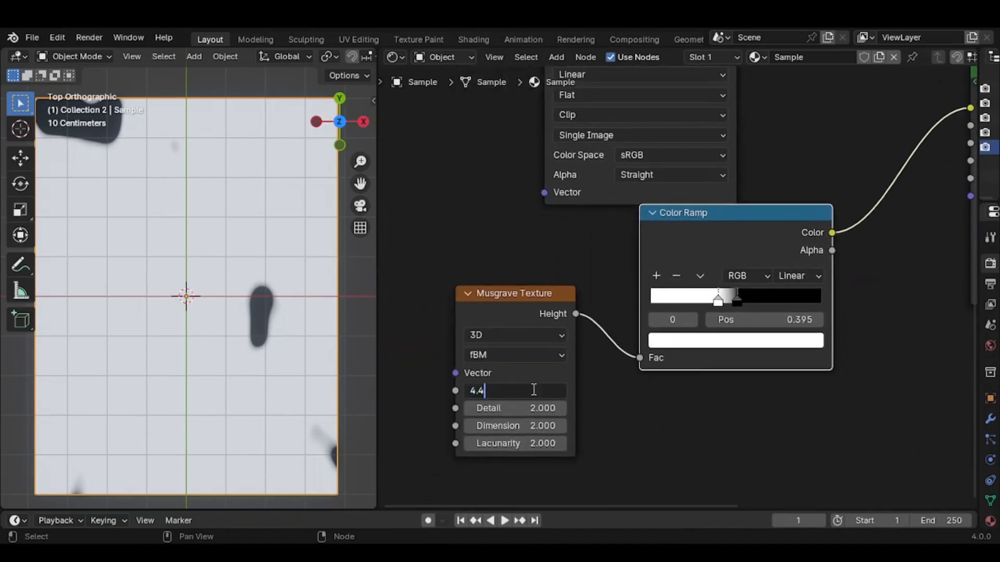
pyautogui.press('Return')
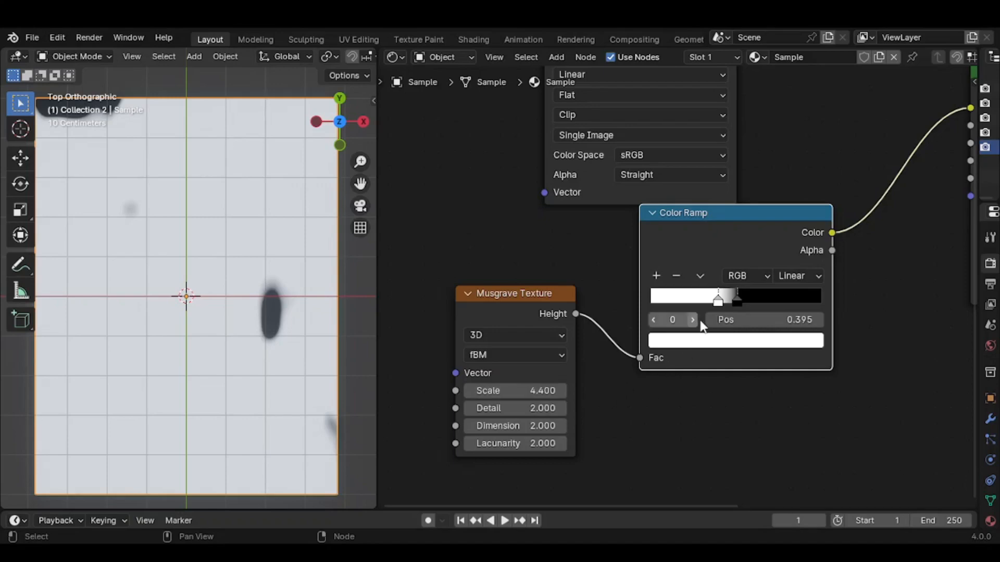
pyautogui.moveTo(718, 301); pyautogui.dragTo(692, 302)
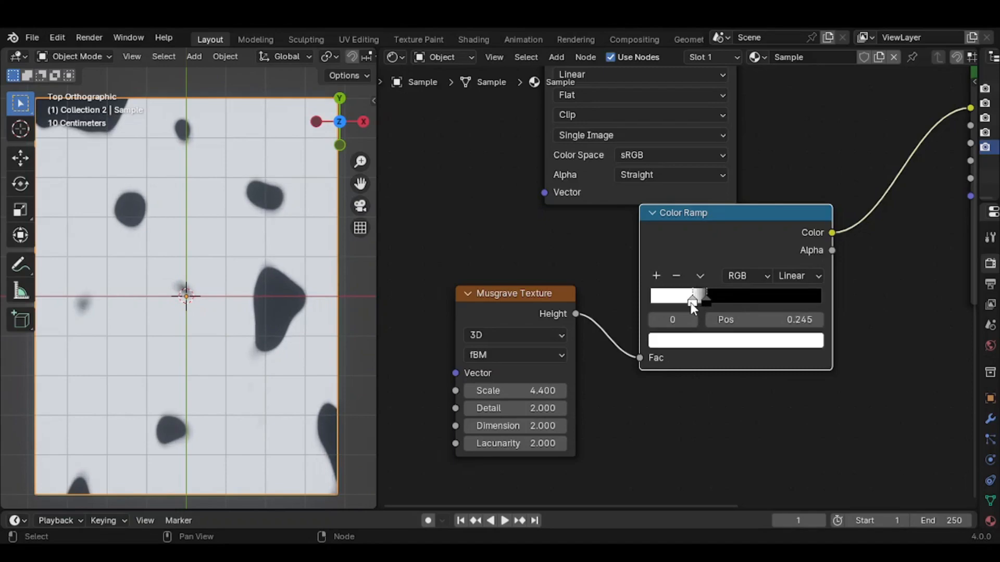
# Step: Set the Musgrave Texture's Detail to 6.2 and its Dimension to 0.8
pyautogui.moveTo(534, 408); pyautogui.dragTo(599, 407)
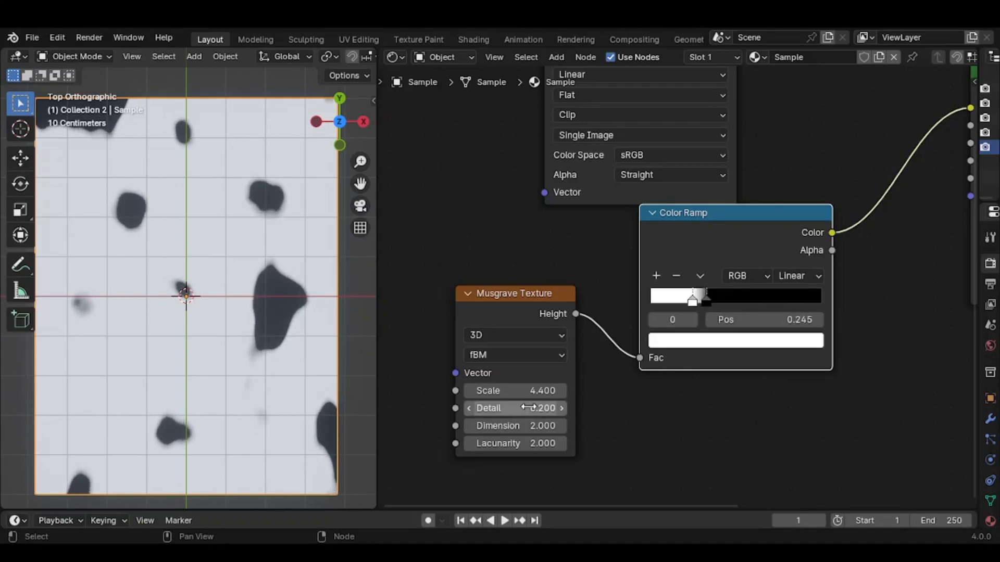
pyautogui.moveTo(535, 425); pyautogui.dragTo(471, 426)
pyautogui.click(535, 426)
pyautogui.write('0.25')
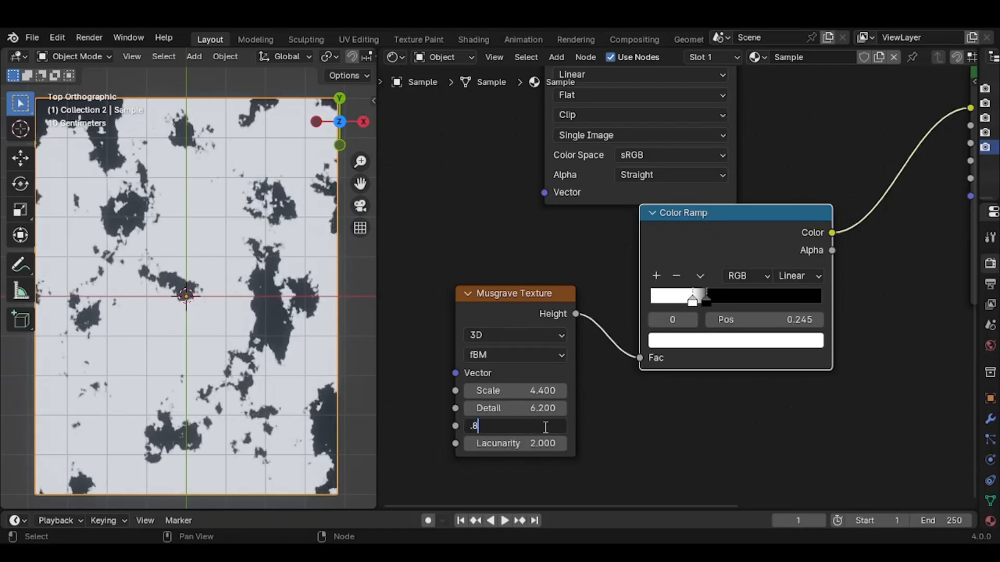
pyautogui.press('Return')
# Step: Try a Musgrave Dimension of 0.75, and return it to 0.8
pyautogui.click(542, 426)
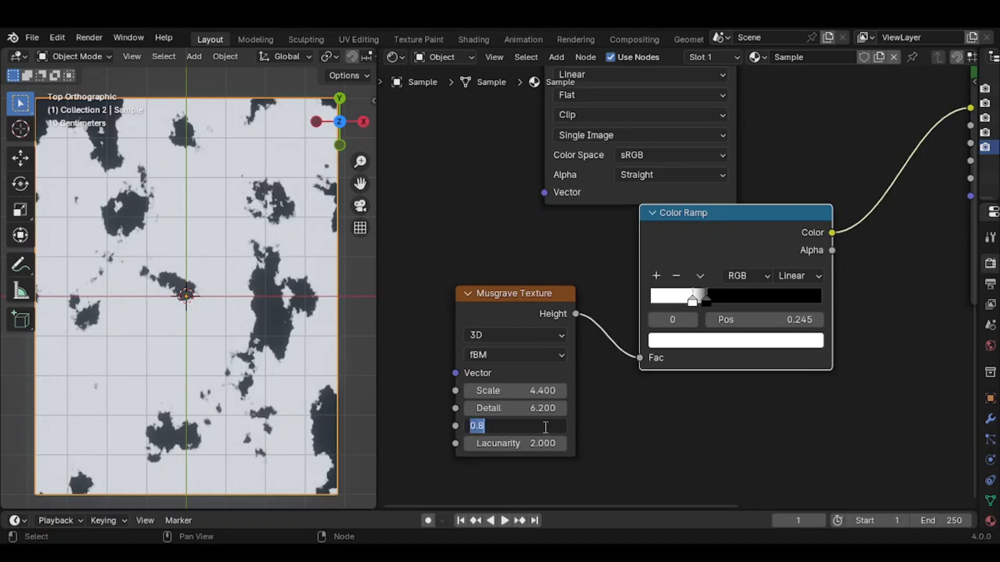
pyautogui.write('0.75')
pyautogui.press('Return')
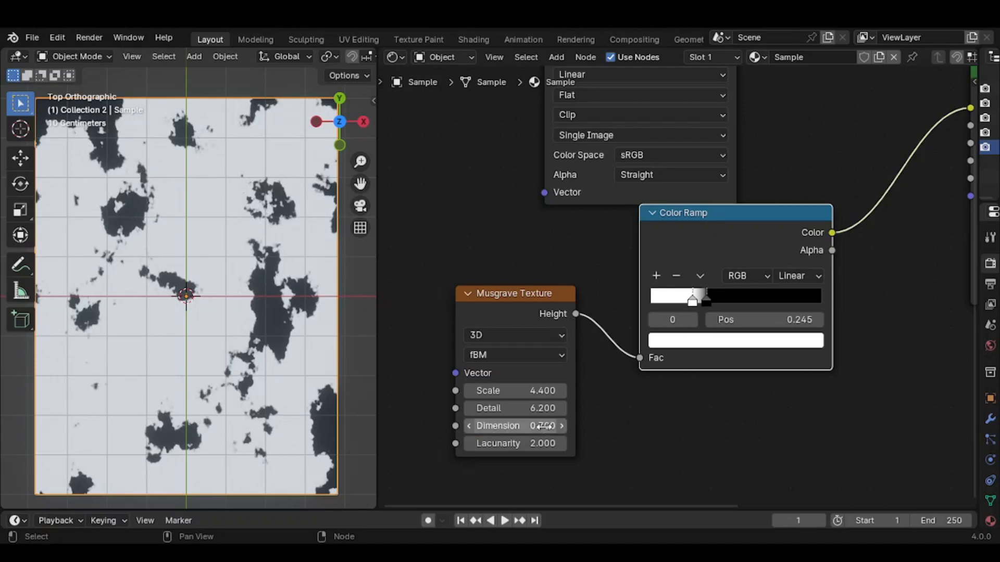
pyautogui.moveTo(542, 426); pyautogui.dragTo(552, 426)
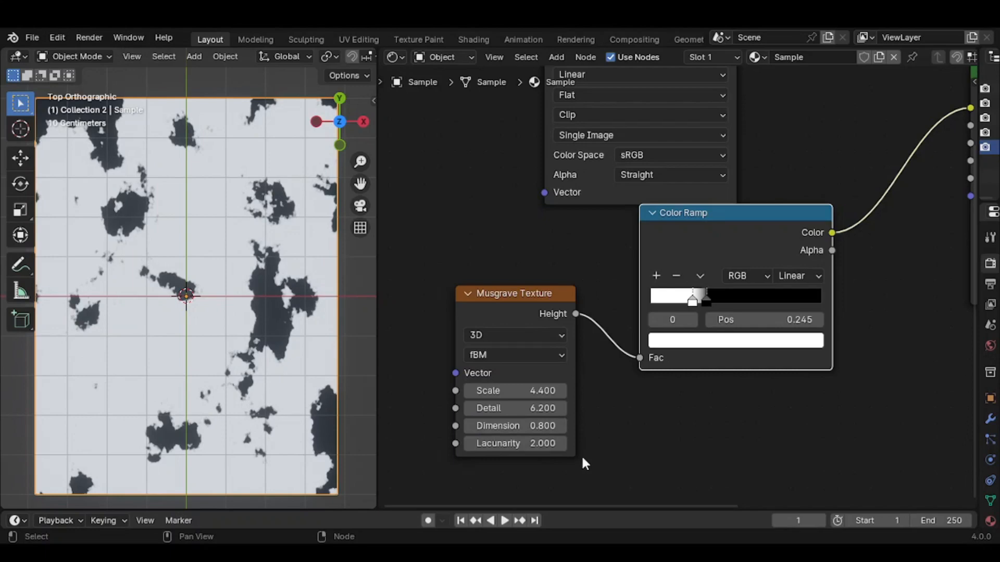
pyautogui.scroll(-2, 685, 422)
pyautogui.moveTo(648, 434); pyautogui.dragTo(632, 435, button='middle')
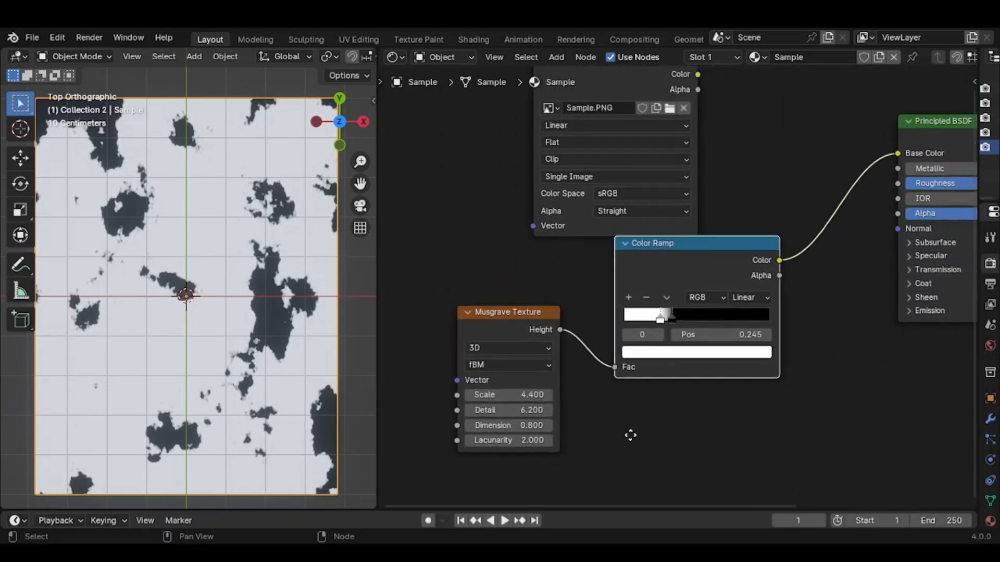
pyautogui.moveTo(333, 411); pyautogui.dragTo(224, 224, button='middle')
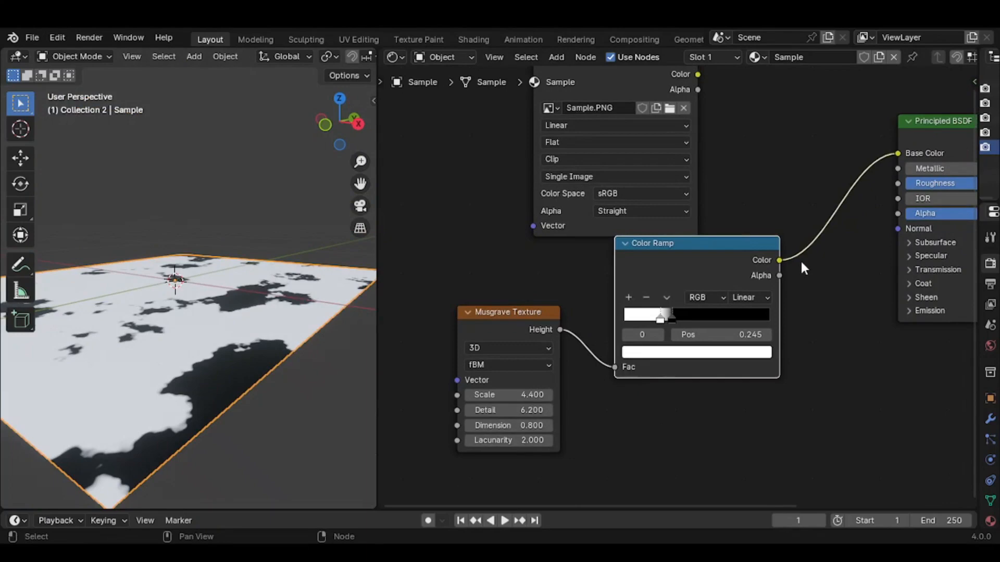
# Step: Connect the Color Ramp's Color output to the Principled BSDF's Alpha input
pyautogui.moveTo(780, 260); pyautogui.dragTo(898, 213)
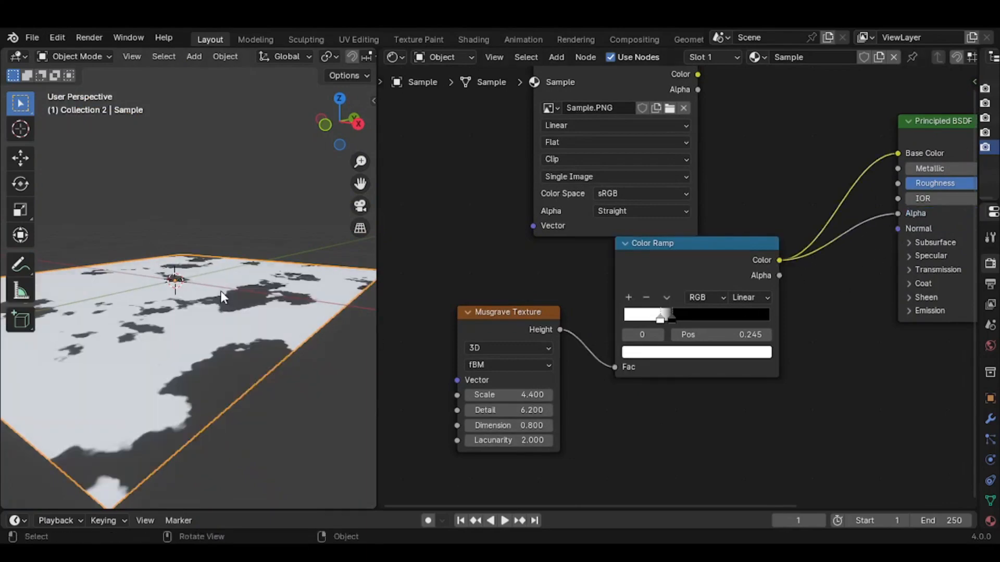
pyautogui.moveTo(220, 292); pyautogui.dragTo(248, 317, button='middle')
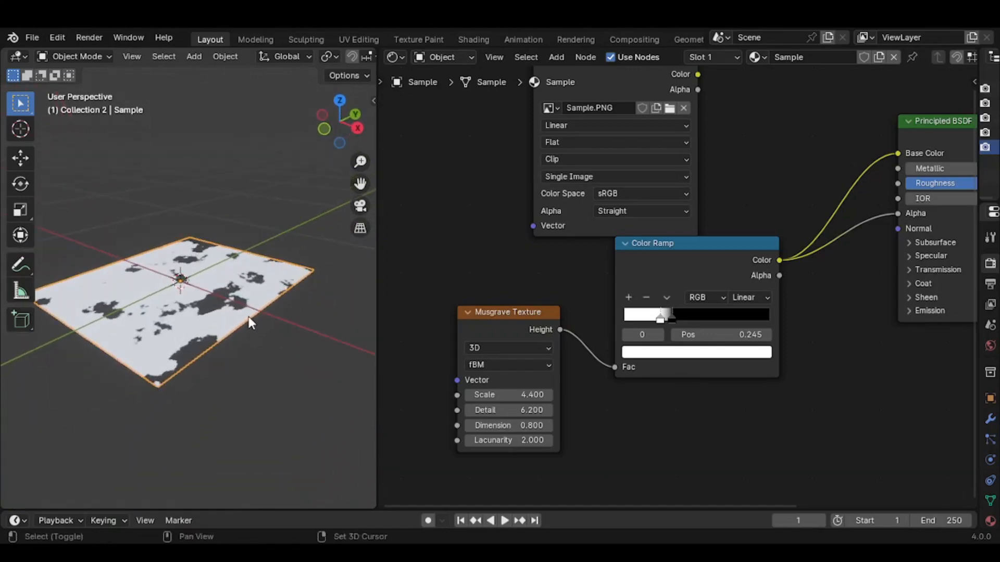
# Step: Add a mesh plane at the newspaper's position and scale it up well beyond the newspaper's edges
pyautogui.hotkey('shift', 'a')
pyautogui.moveTo(240, 256)
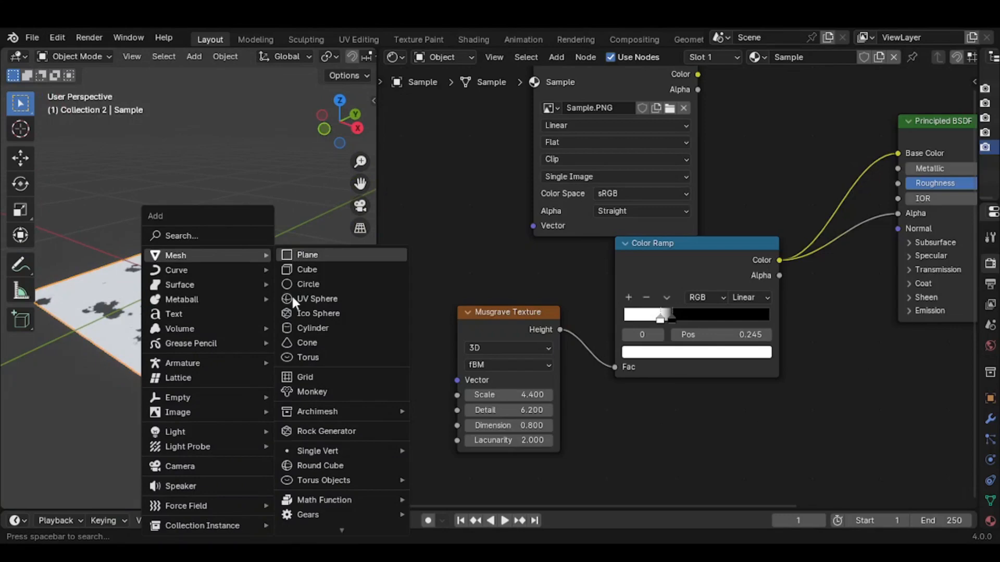
pyautogui.press('Return')
pyautogui.click(204, 311)
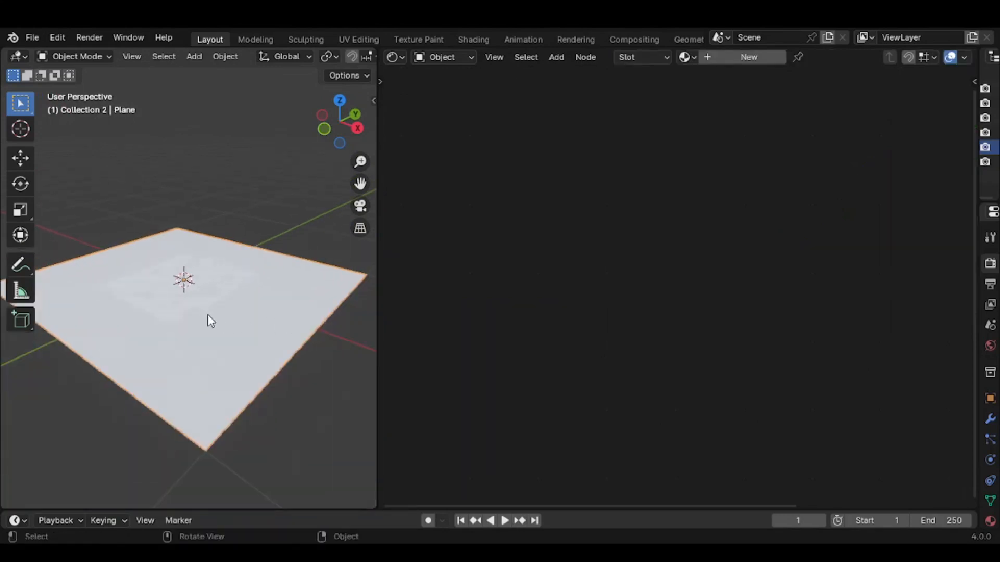
# Step: Move the new plane slightly down along Z so it lies just beneath the newspaper
pyautogui.scroll(2, 207, 314)
pyautogui.press('g')
pyautogui.press('z')
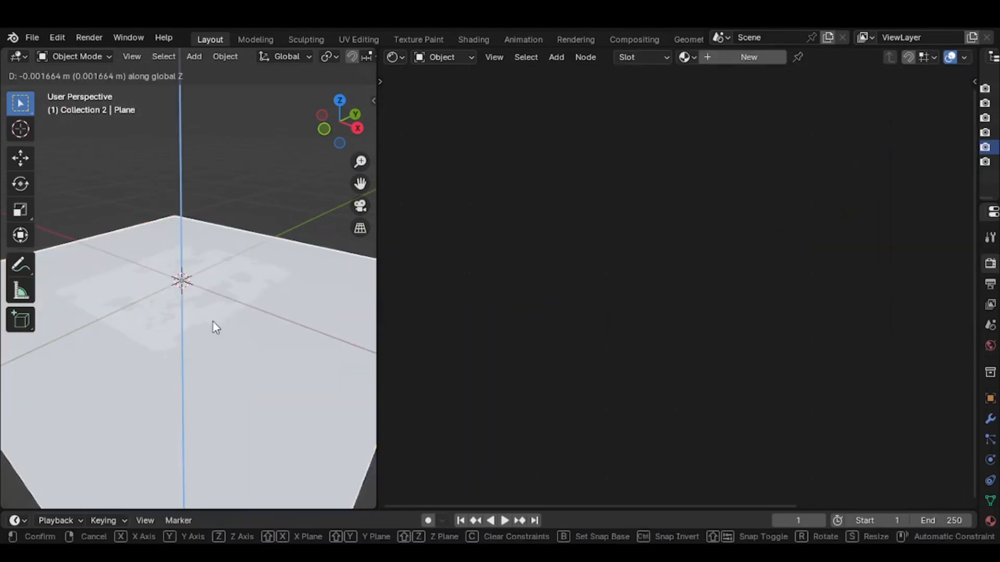
pyautogui.click(213, 313)
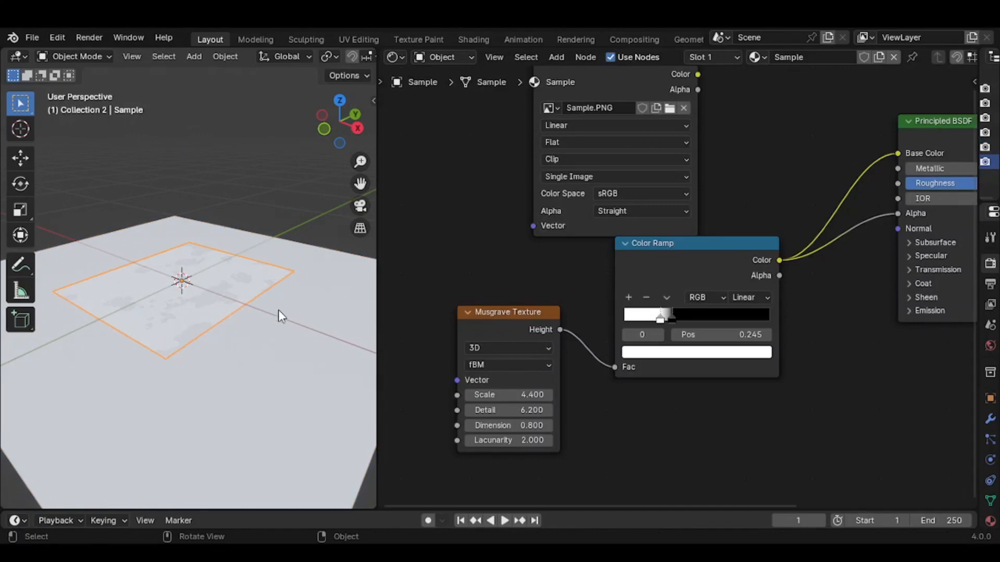
# Step: Create a new material on the large plane and add an Image Texture node beside its Principled BSDF
pyautogui.scroll(2, 281, 339)
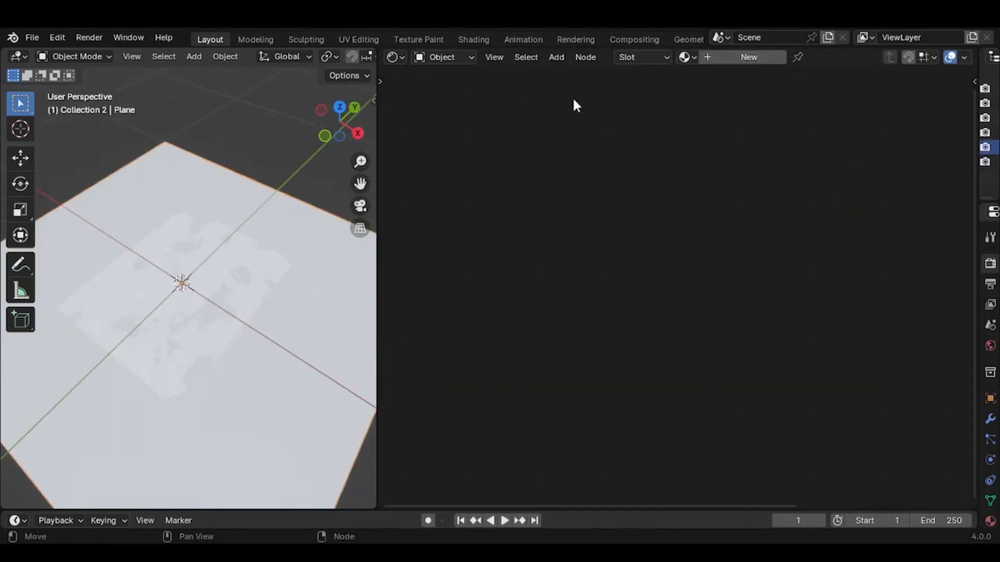
pyautogui.click(749, 56)
pyautogui.hotkey('shift', 'a')
pyautogui.write('ima')
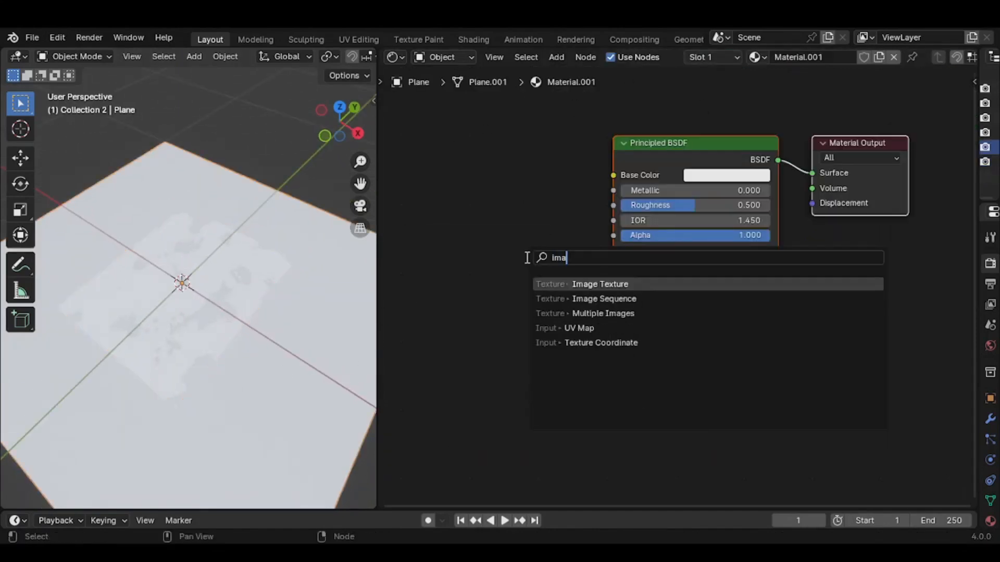
pyautogui.press('Return')
pyautogui.click(420, 165)
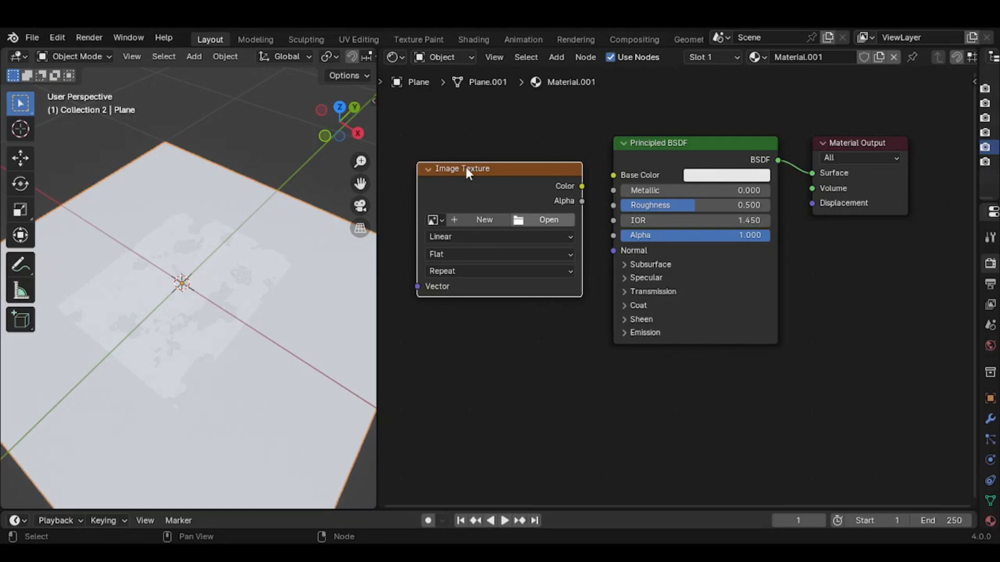
# Step: Load Wood_027_basecolor.jpg into the Image Texture node and connect its Color output to Base Color
pyautogui.doubleClick(507, 196)
pyautogui.moveTo(581, 186); pyautogui.dragTo(613, 177)
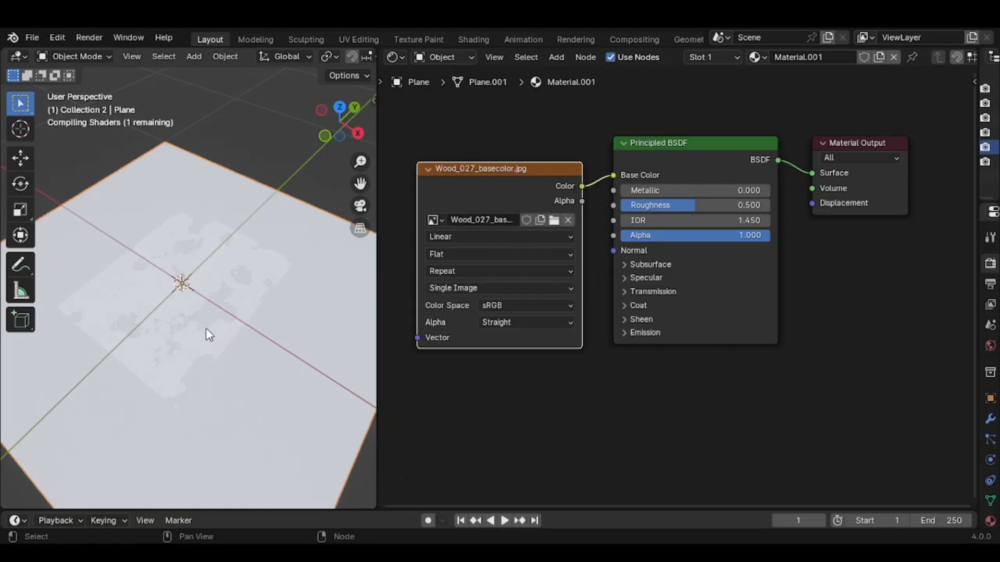
pyautogui.moveTo(208, 306); pyautogui.dragTo(240, 312, button='middle')
pyautogui.scroll(4, 240, 312)
# Step: Select the newspaper plane and move its Sample.PNG image node clear of the Color Ramp node
pyautogui.click(222, 291)
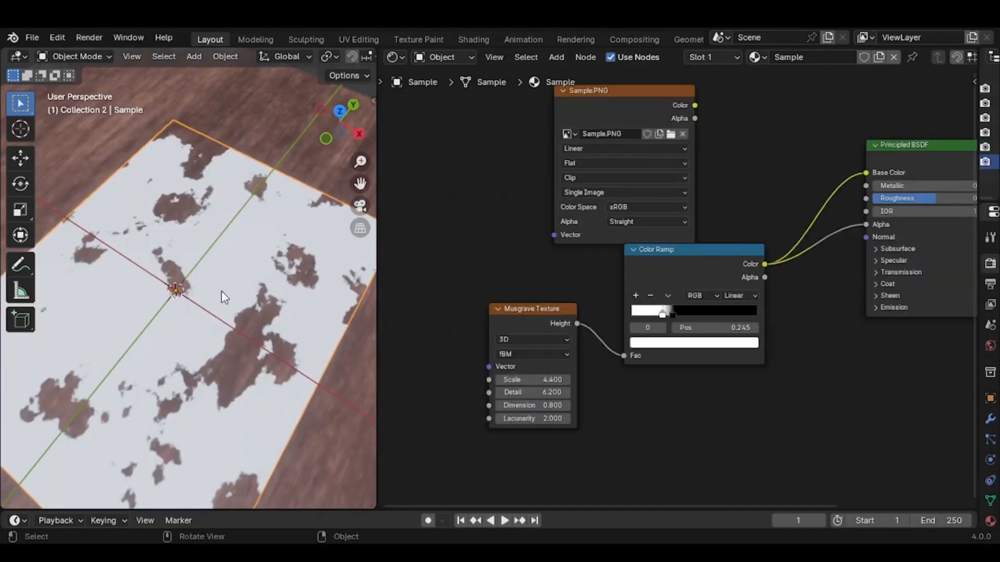
pyautogui.moveTo(620, 270); pyautogui.dragTo(569, 305, button='middle')
pyautogui.moveTo(576, 127); pyautogui.dragTo(565, 118)
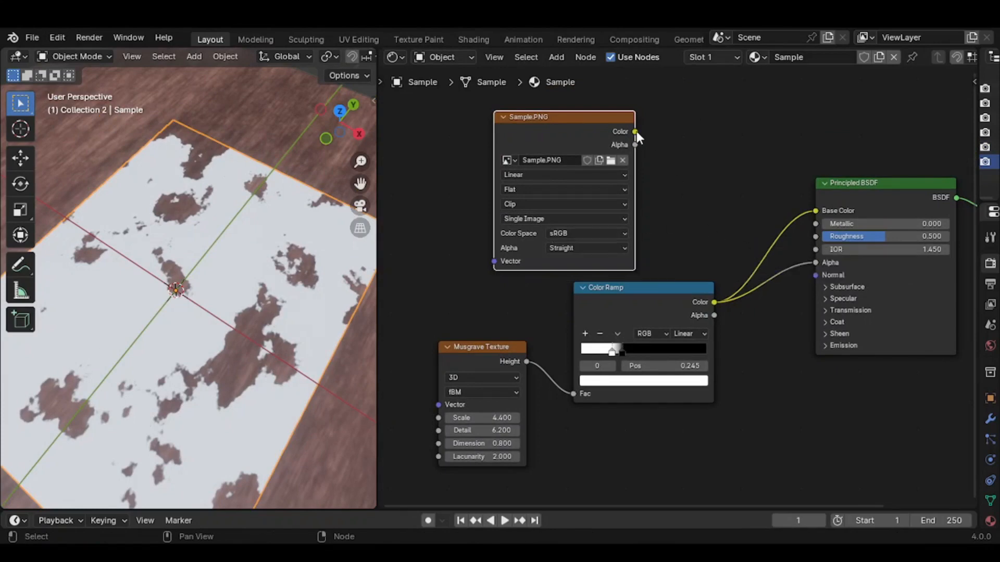
# Step: Try feeding the Sample.PNG Color directly into Base Color, and reconnect the Color Ramp to Base Color
pyautogui.moveTo(635, 132); pyautogui.dragTo(816, 210)
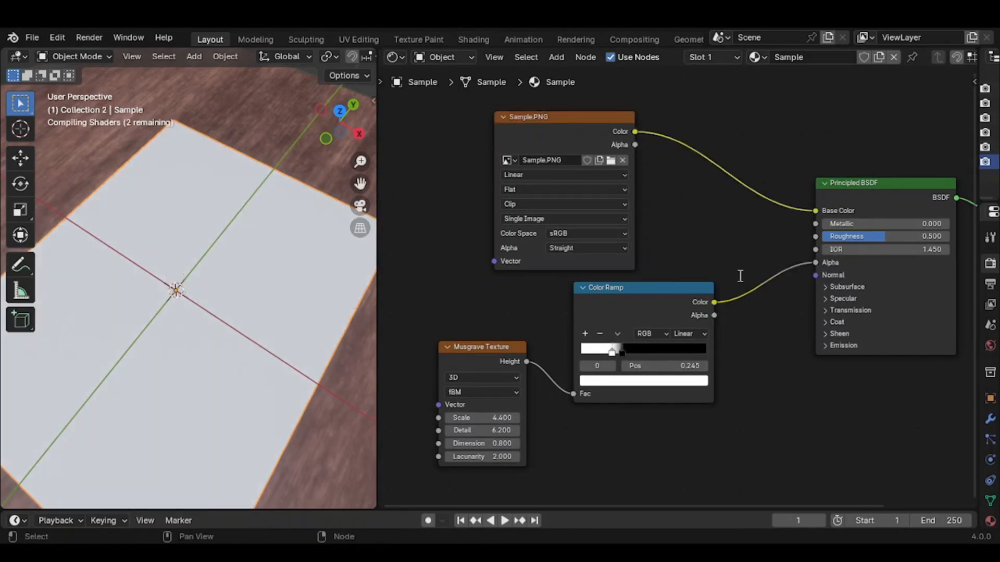
pyautogui.click(714, 302)
pyautogui.moveTo(714, 302); pyautogui.dragTo(816, 211)
pyautogui.hotkey('shift', 'a')
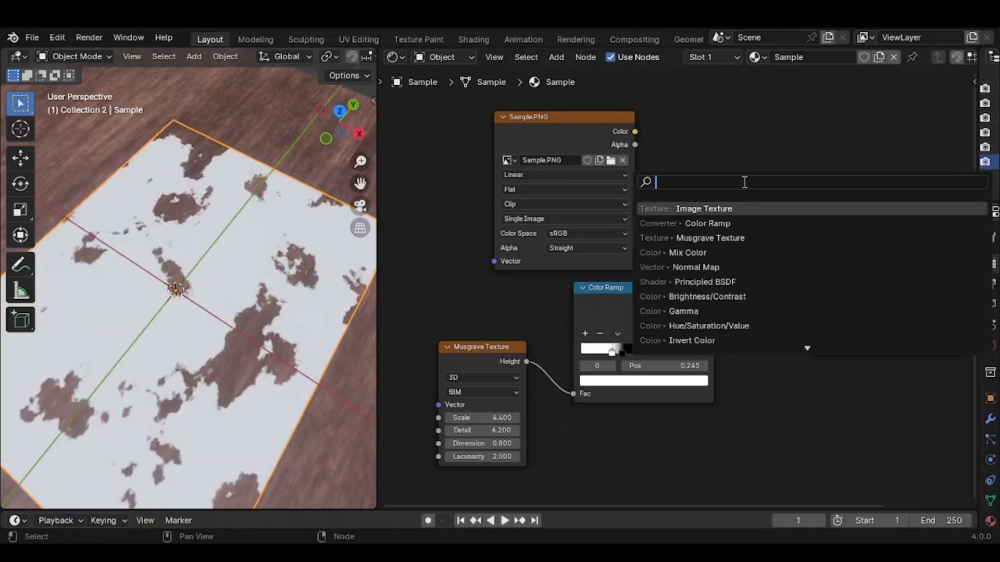
pyautogui.write('mix')
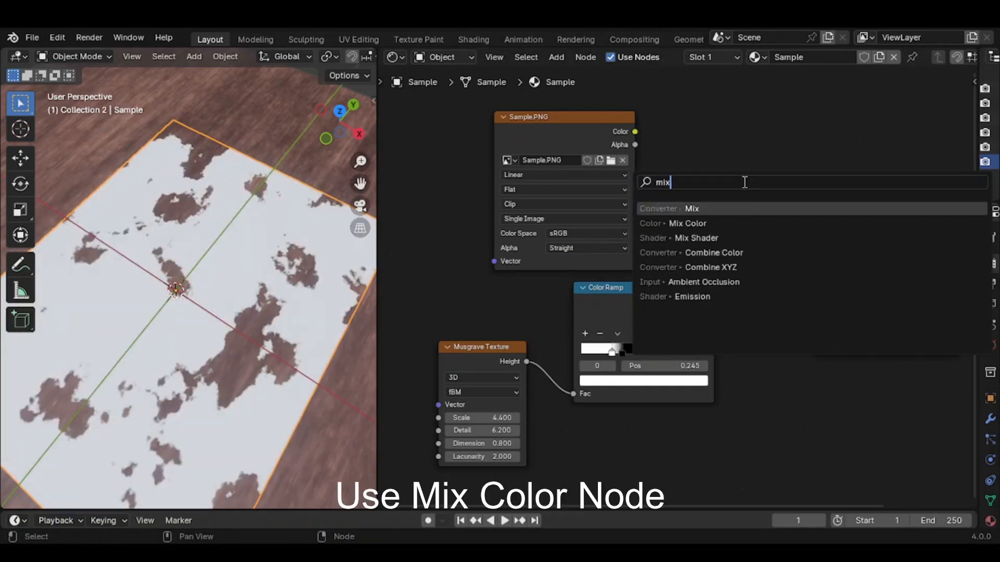
pyautogui.press('Return')
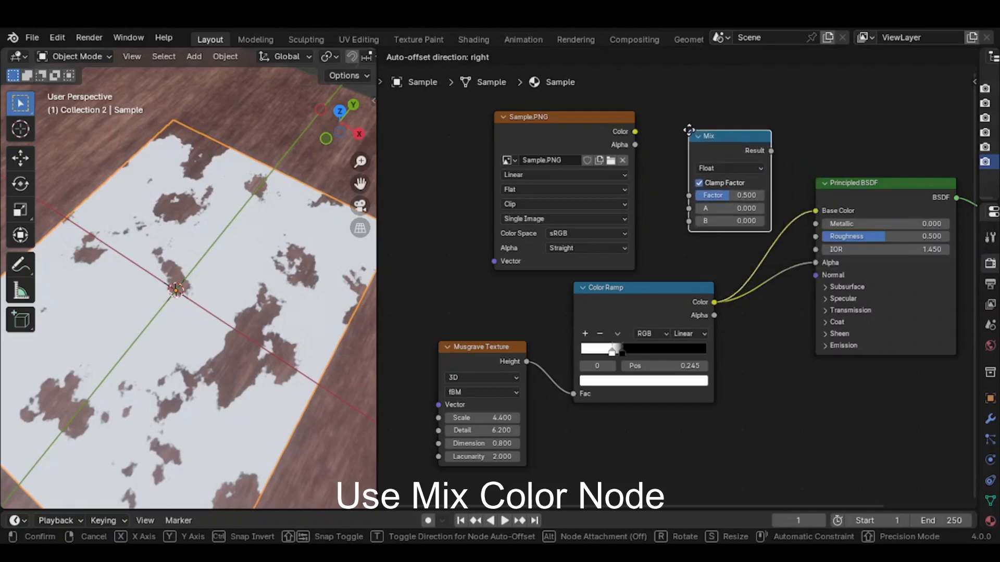
pyautogui.click(689, 130)
pyautogui.press('x')
# Step: Add a Mix Color node on the link between the Color Ramp and the Principled BSDF's Base Color
pyautogui.hotkey('shift', 'a')
pyautogui.click(686, 130)
pyautogui.write('mix')
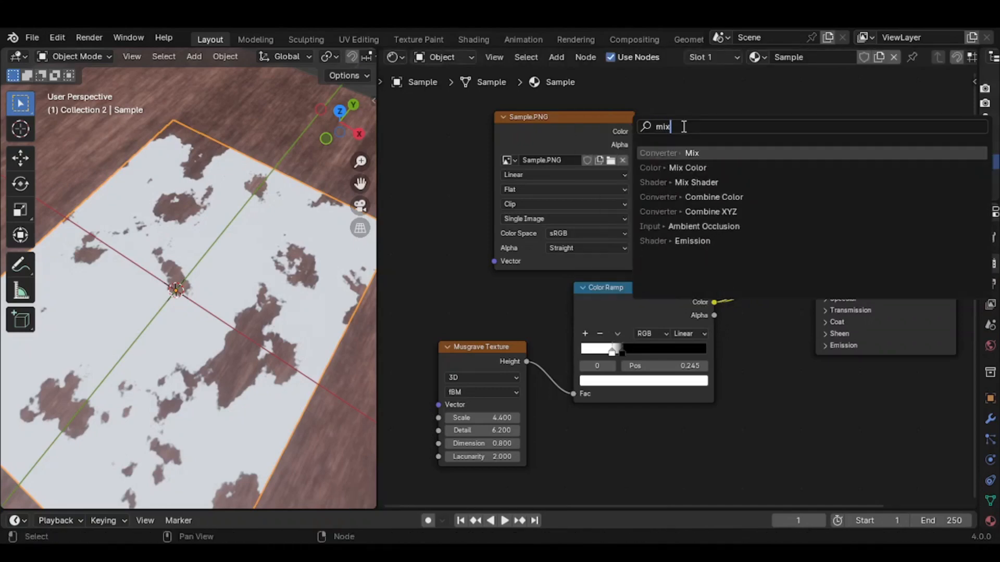
pyautogui.press('Down')
pyautogui.press('Return')
pyautogui.click(705, 126)
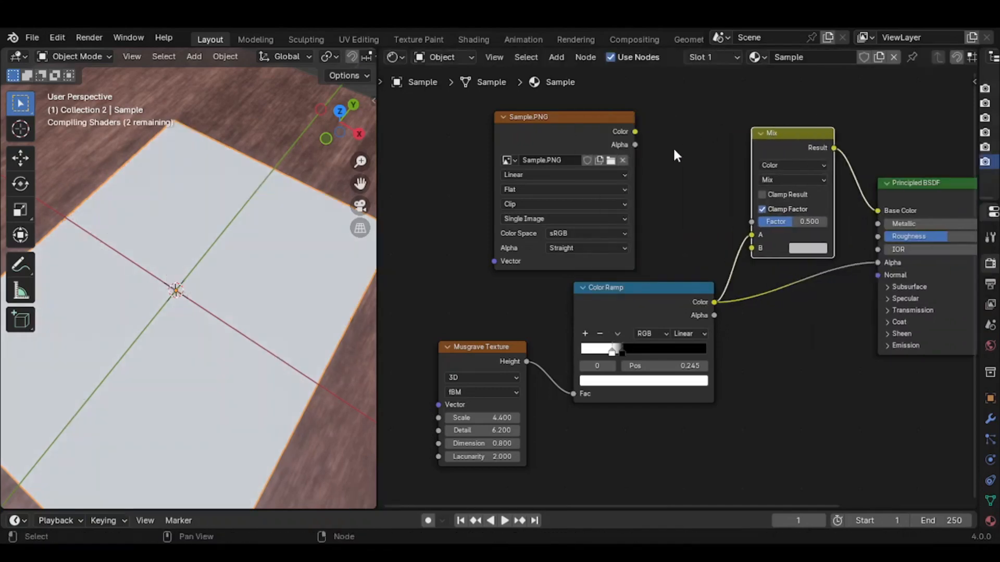
# Step: Connect the Sample.PNG Color to the Mix node's B input and set the mix Factor to 1.000
pyautogui.moveTo(635, 131); pyautogui.dragTo(760, 248)
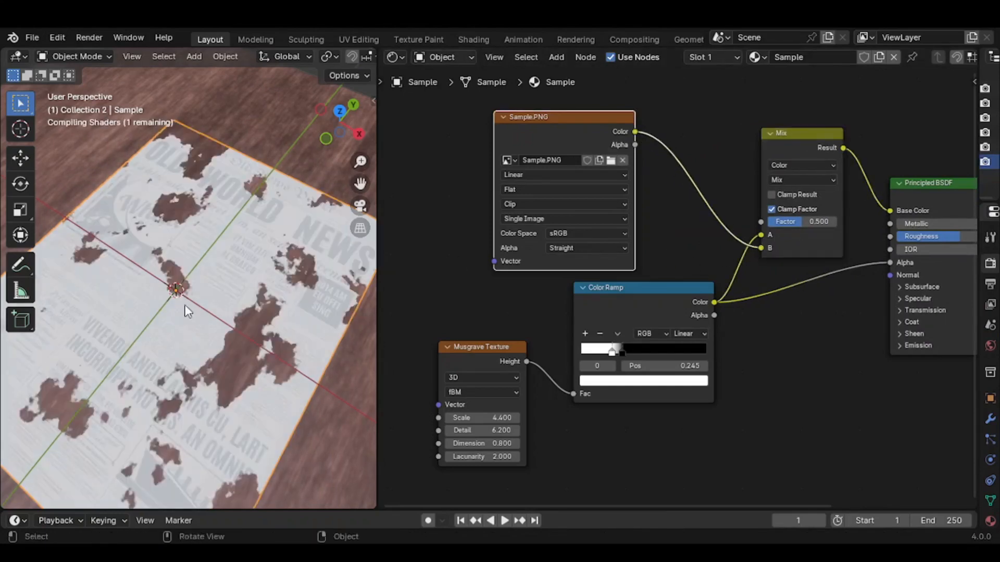
pyautogui.moveTo(178, 329); pyautogui.dragTo(200, 304, button='middle')
pyautogui.moveTo(793, 222); pyautogui.dragTo(840, 222)
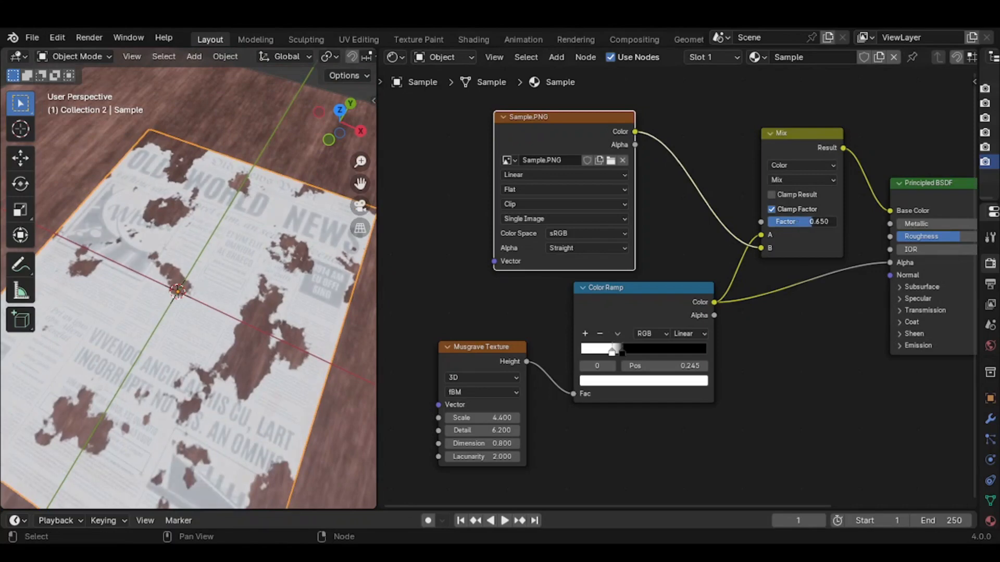
pyautogui.moveTo(170, 345); pyautogui.dragTo(245, 273, button='middle')
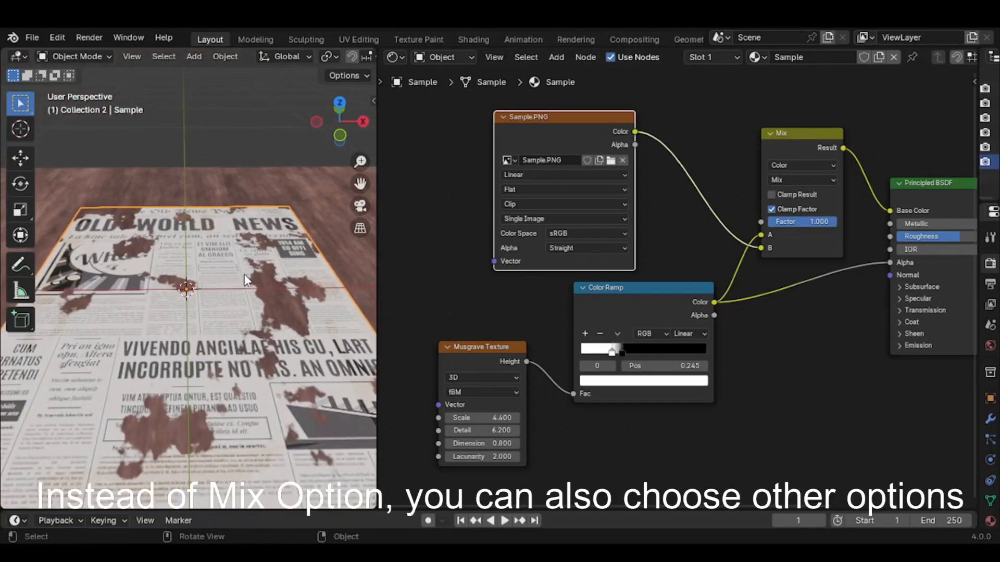
# Step: Add a third stop to the Color Ramp between the white and black stops, at position 0.286
pyautogui.scroll(3, 564, 328)
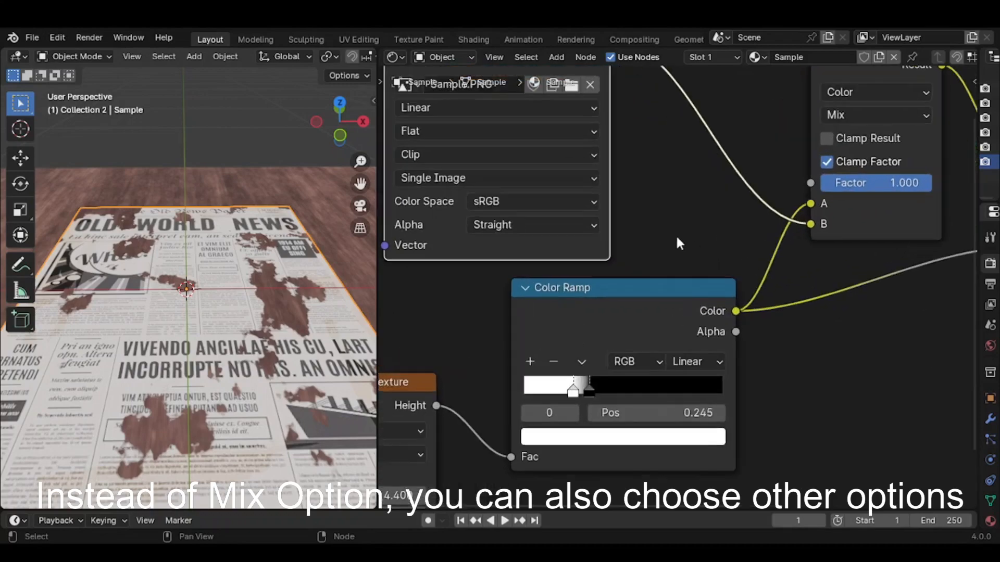
pyautogui.moveTo(678, 238); pyautogui.dragTo(730, 155, button='middle')
pyautogui.scroll(3, 240, 389)
pyautogui.moveTo(360, 184); pyautogui.dragTo(367, 78)
pyautogui.click(634, 311)
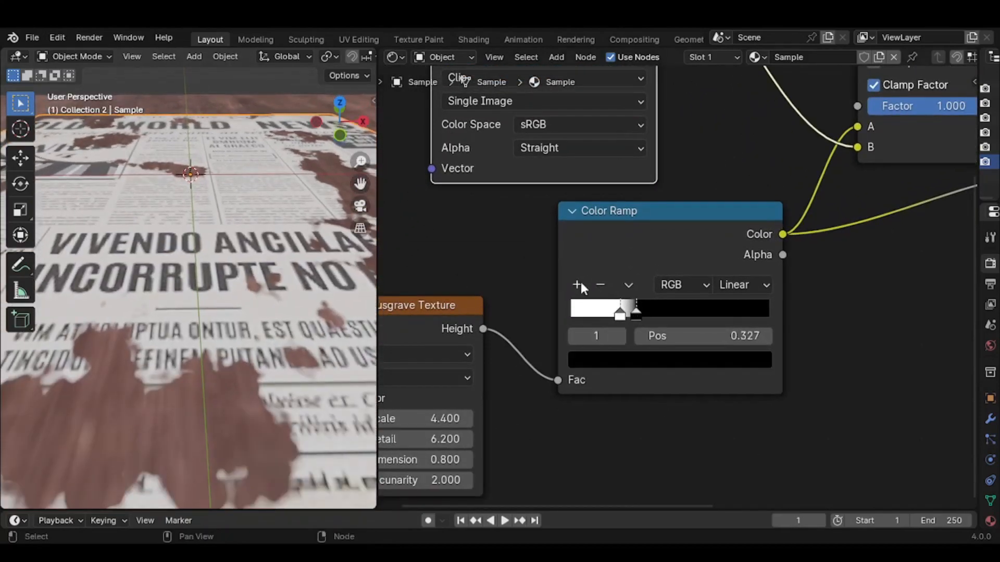
pyautogui.click(579, 285)
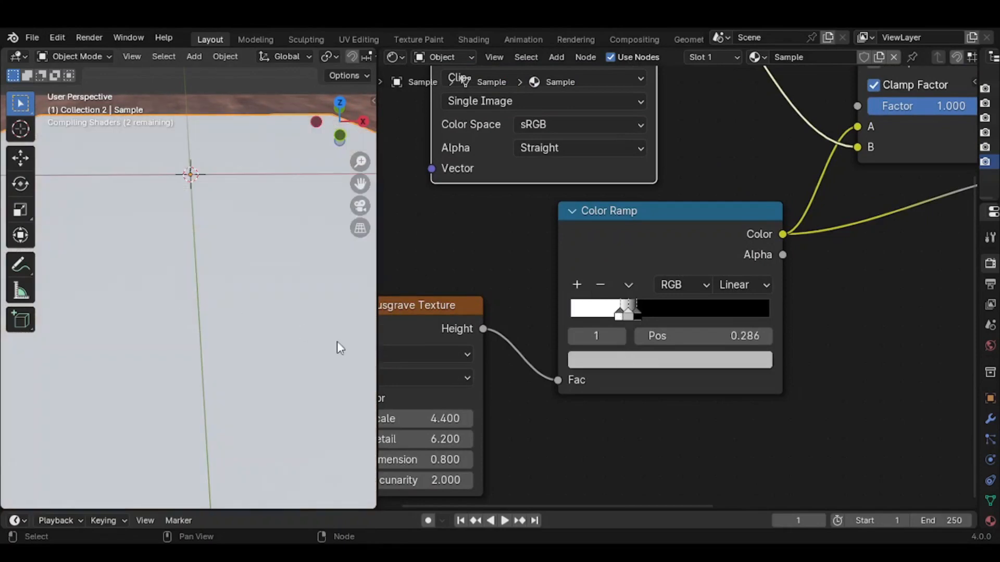
# Step: Tighten the Color Ramp's stops, placing white at 0.250 and grey at 0.264 with black just after them
pyautogui.moveTo(628, 314); pyautogui.dragTo(624, 318)
pyautogui.click(619, 316)
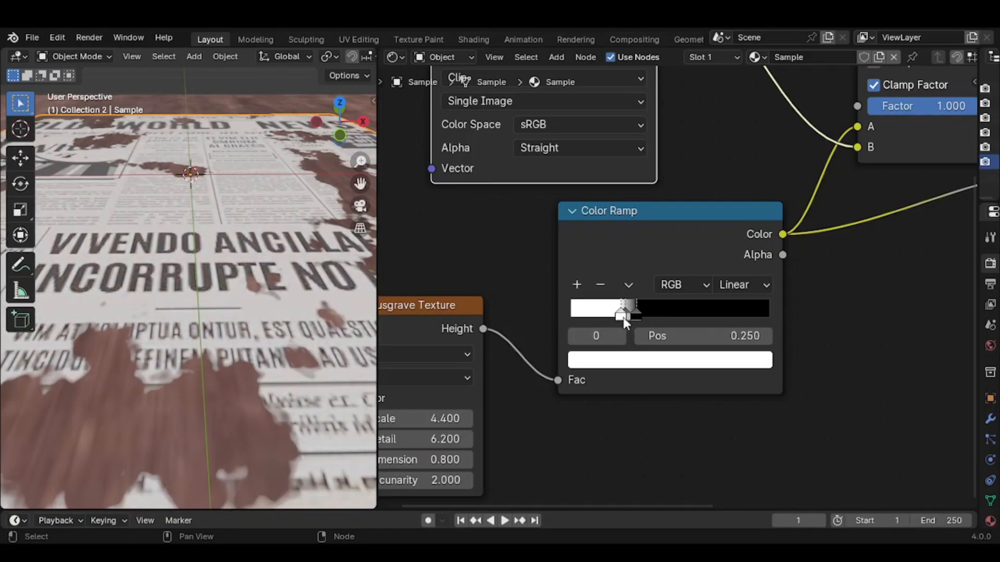
pyautogui.moveTo(634, 314); pyautogui.dragTo(622, 315)
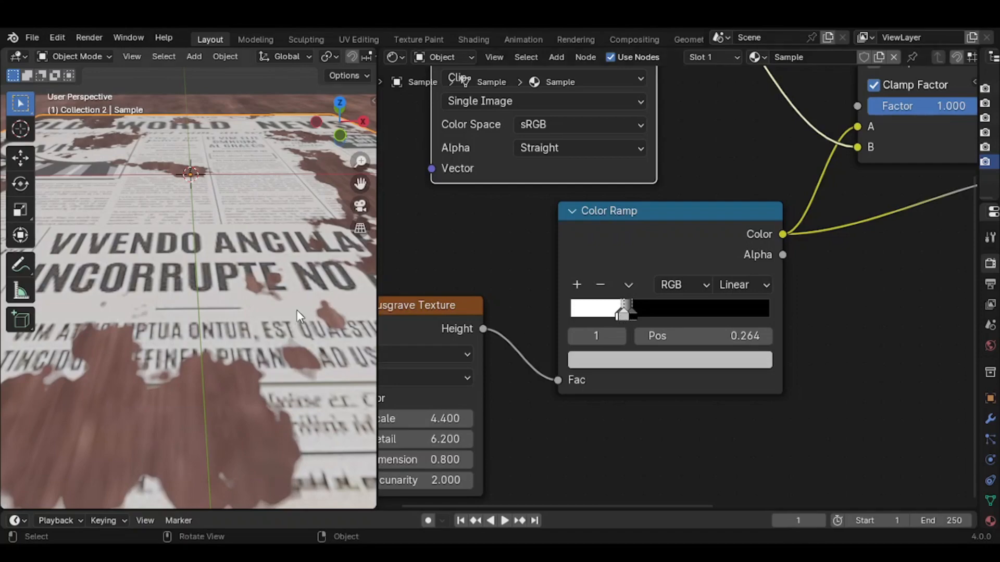
# Step: Add Texture Coordinate and Mapping nodes feeding the Musgrave Texture's Vector input
pyautogui.scroll(-5, 286, 401)
pyautogui.moveTo(287, 401); pyautogui.dragTo(276, 454, button='middle')
pyautogui.scroll(-2, 451, 267)
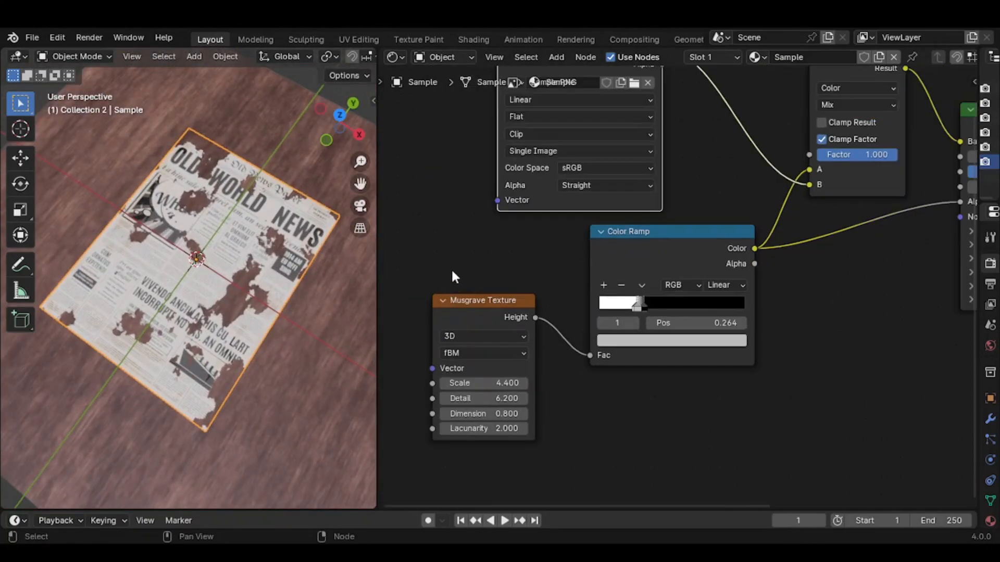
pyautogui.moveTo(451, 267); pyautogui.dragTo(565, 287, button='middle')
pyautogui.click(565, 294)
pyautogui.hotkey('ctrl', 't')
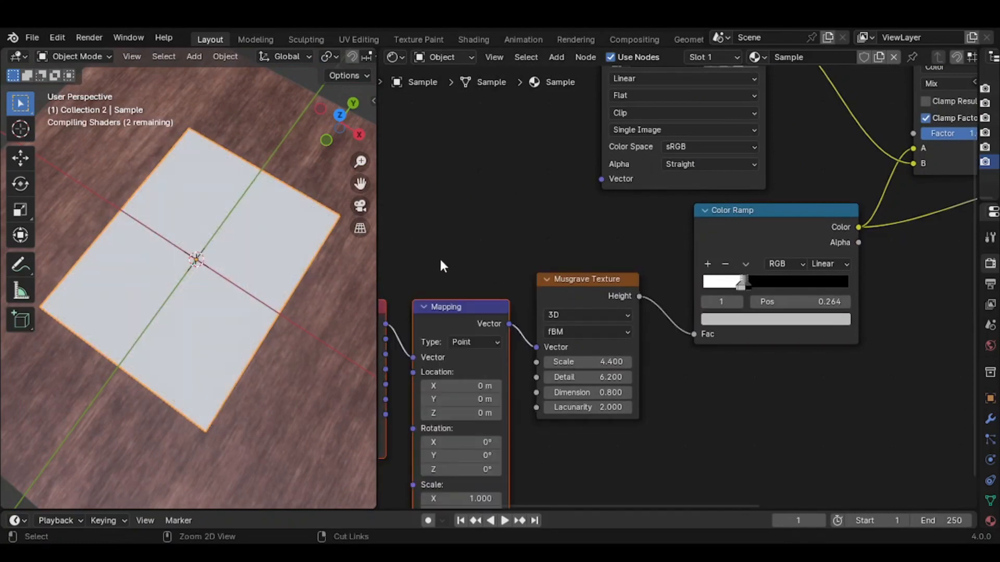
# Step: Try a Mapping Scale of 0.5 in X and Y on the newspaper, and return both to 1
pyautogui.moveTo(432, 241); pyautogui.dragTo(532, 194, button='middle')
pyautogui.scroll(1, 532, 194)
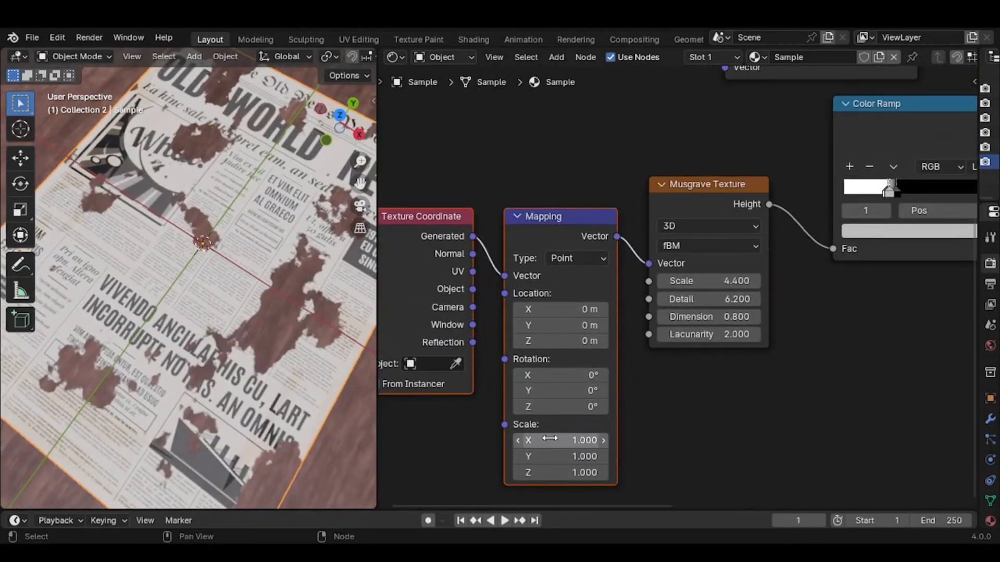
pyautogui.moveTo(560, 441)
pyautogui.mouseDown()
pyautogui.moveTo(584, 441)
pyautogui.moveTo(551, 439)
pyautogui.moveTo(547, 451)
pyautogui.moveTo(554, 439)
pyautogui.mouseUp()
pyautogui.press('BackSpace')
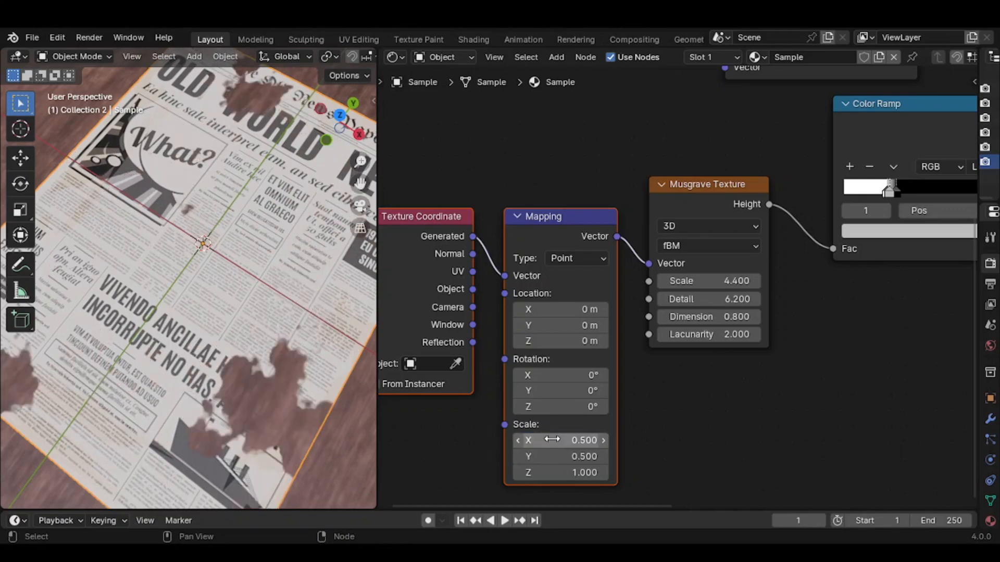
pyautogui.press('Return')
pyautogui.moveTo(283, 448); pyautogui.dragTo(348, 348, button='middle')
pyautogui.click(308, 430)
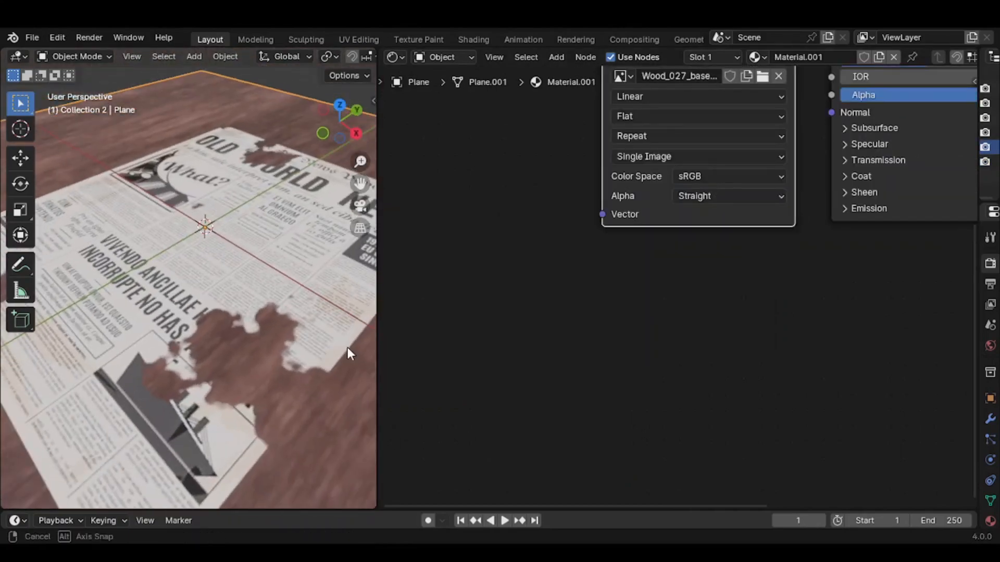
pyautogui.click(311, 367)
pyautogui.scroll(-2, 492, 447)
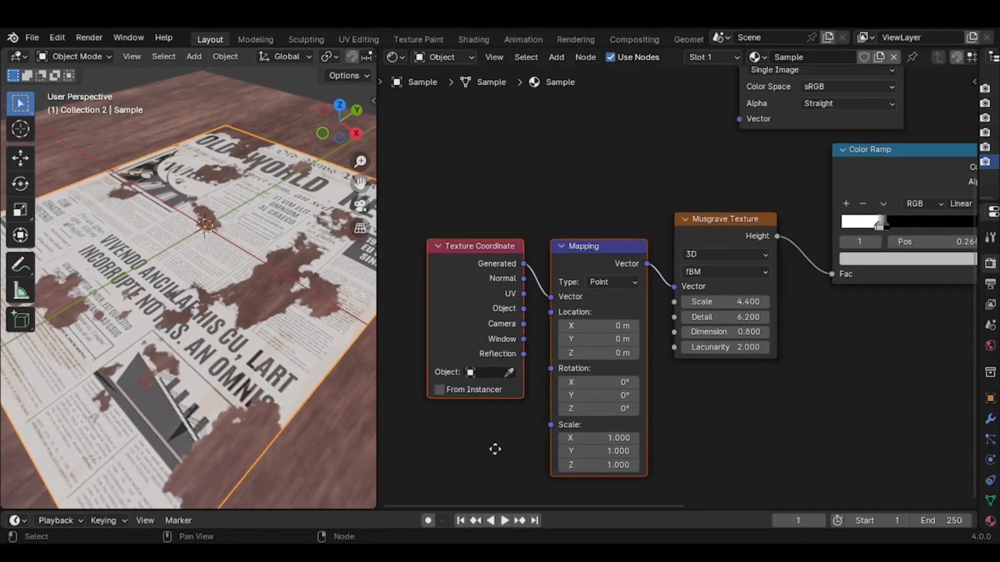
# Step: Try changing the Mapping node's X Rotation and its X Location, undoing each change
pyautogui.scroll(2, 499, 423)
pyautogui.moveTo(562, 398); pyautogui.dragTo(586, 398)
pyautogui.hotkey('ctrl', 'z')
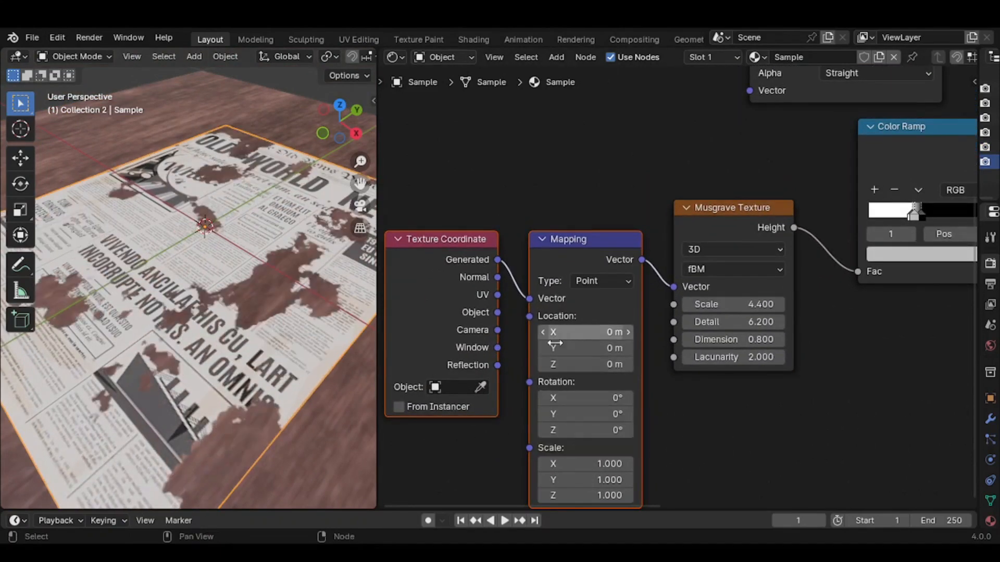
pyautogui.moveTo(565, 332); pyautogui.dragTo(578, 333)
pyautogui.moveTo(334, 336); pyautogui.dragTo(320, 395, button='middle')
pyautogui.hotkey('ctrl', 'z')
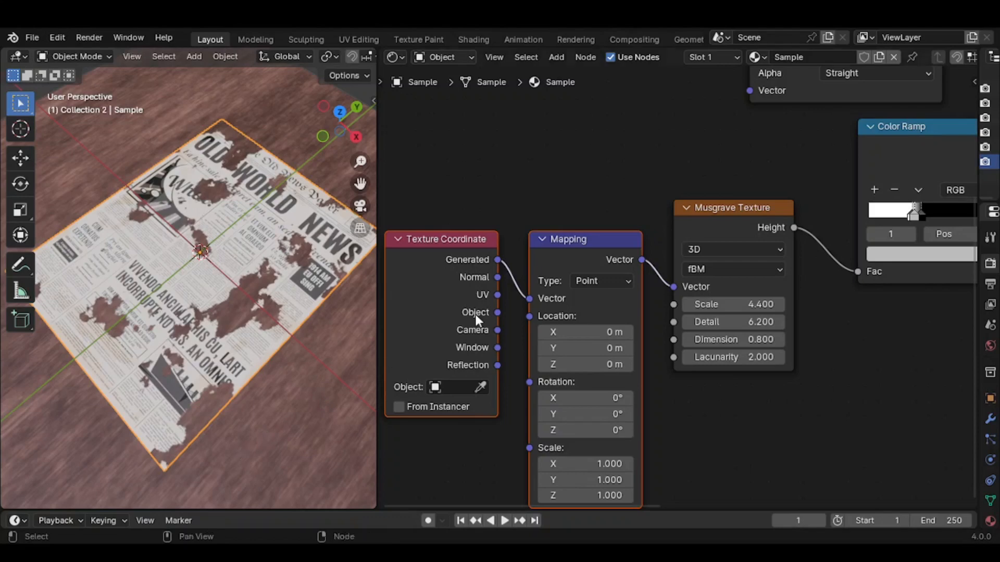
# Step: Set the Mapping node's X Location to -0.05 m and check the shifted tears with the newspaper deselected
pyautogui.moveTo(586, 332); pyautogui.dragTo(583, 332)
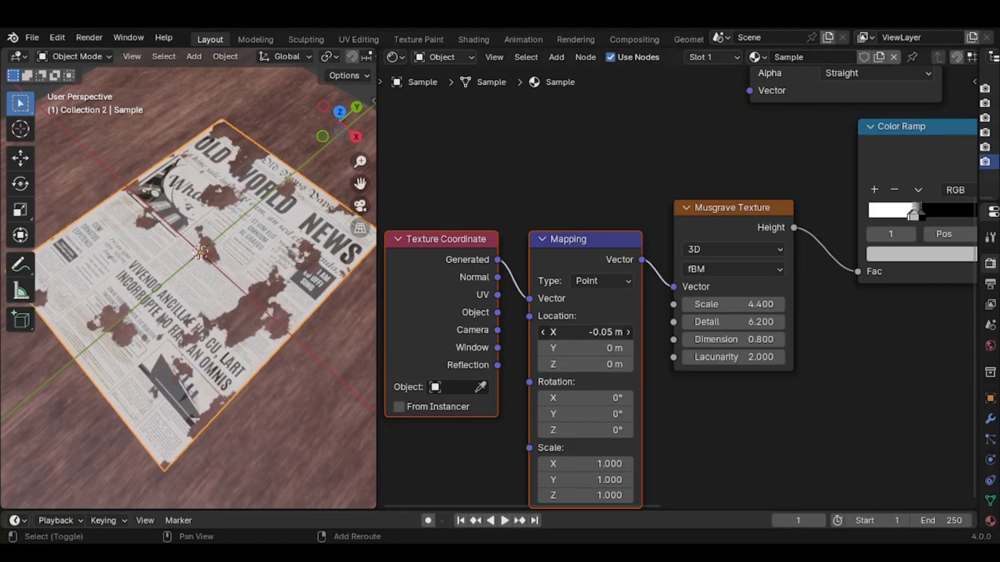
pyautogui.click(303, 398)
pyautogui.moveTo(302, 398); pyautogui.dragTo(264, 335, button='middle')
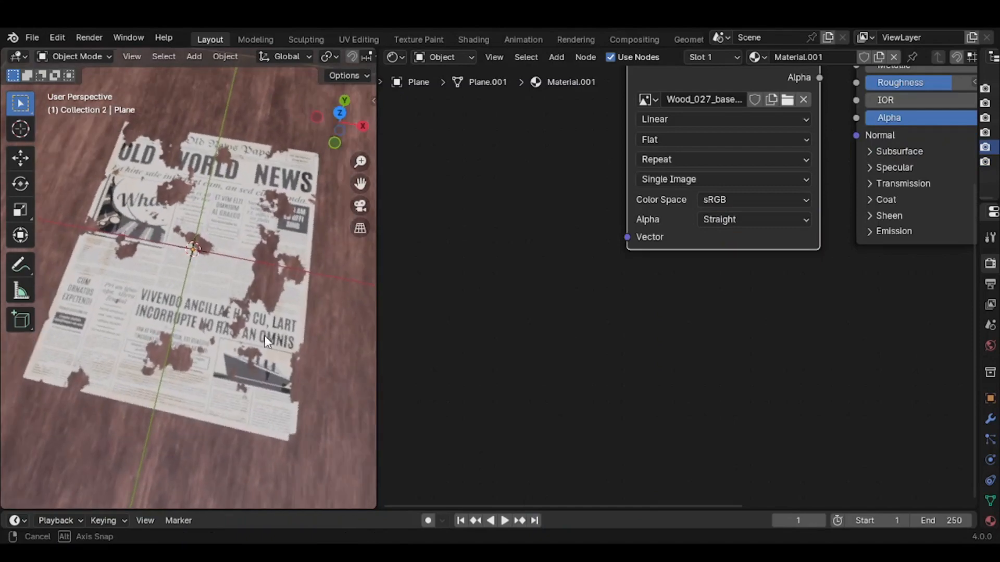
pyautogui.scroll(2, 225, 354)
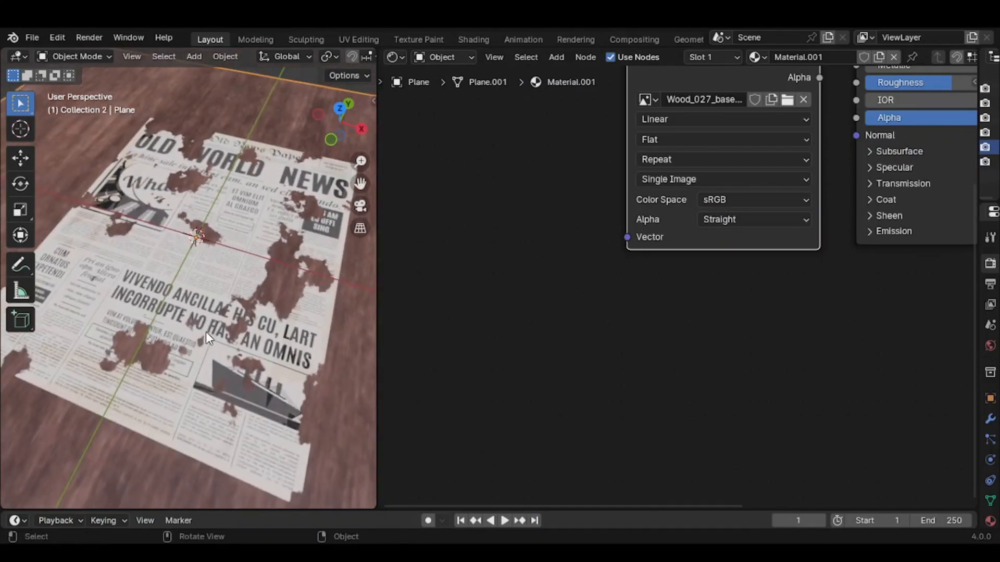
pyautogui.scroll(-3, 492, 308)
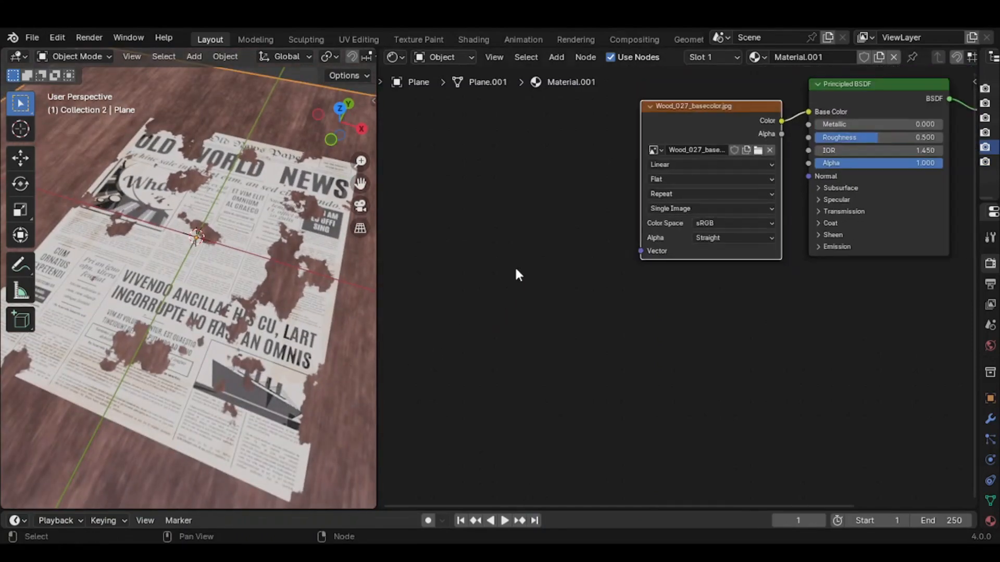
# Step: Select the newspaper and raise its Principled BSDF Roughness to 0.814
pyautogui.click(244, 344)
pyautogui.scroll(-2, 730, 384)
pyautogui.moveTo(730, 384); pyautogui.dragTo(685, 440, button='middle')
pyautogui.scroll(-1, 632, 442)
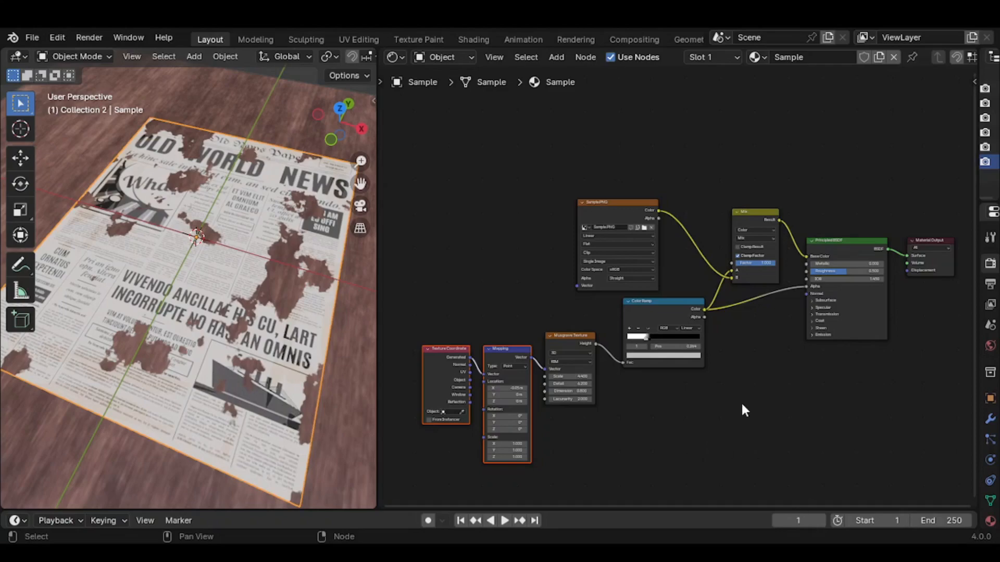
pyautogui.scroll(2, 742, 404)
pyautogui.scroll(3, 246, 290)
pyautogui.moveTo(246, 289); pyautogui.dragTo(255, 301, button='middle')
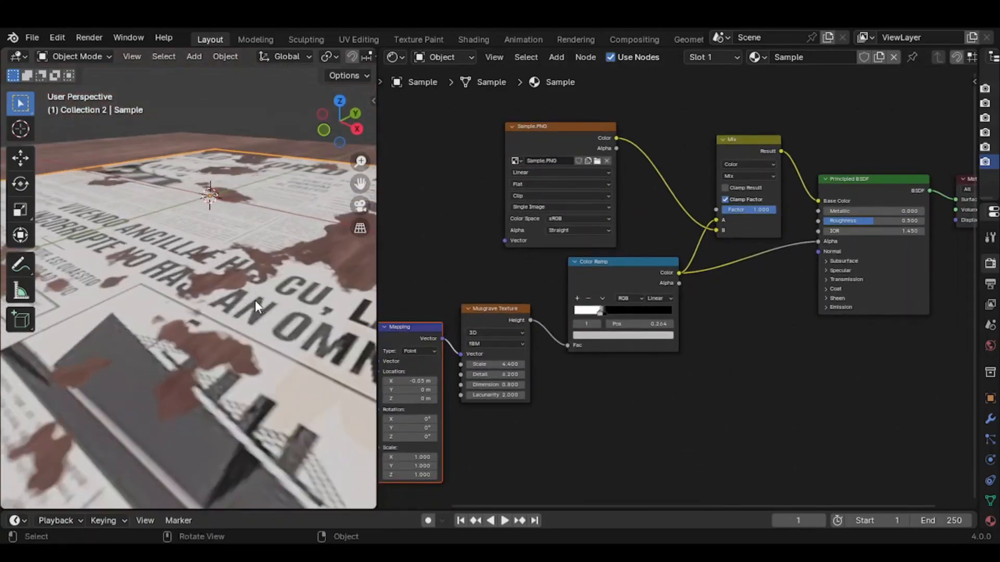
pyautogui.scroll(2, 255, 301)
pyautogui.scroll(1, 789, 147)
pyautogui.moveTo(870, 236); pyautogui.dragTo(773, 251, button='middle')
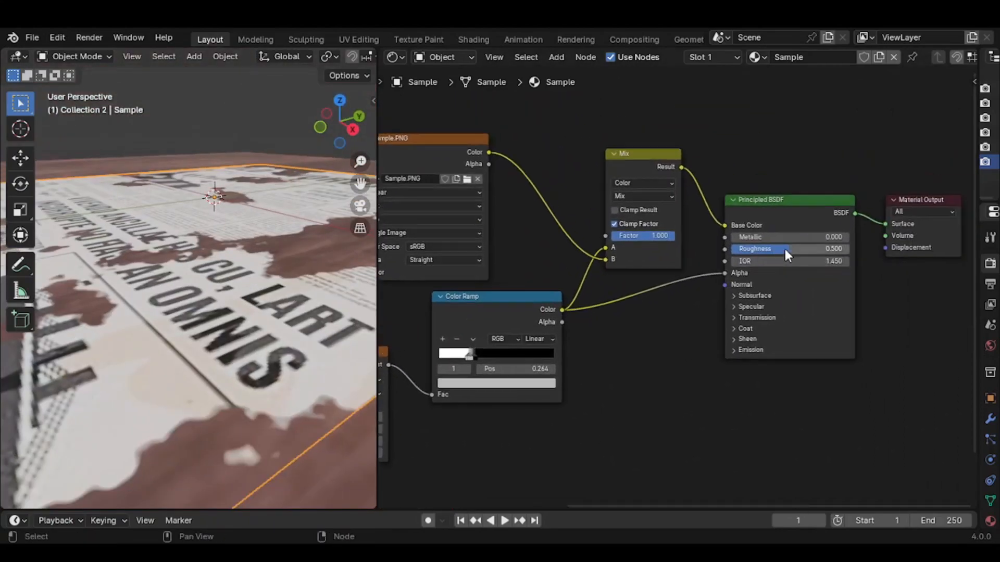
# Step: Add an Image Texture node below the Mix node and load Paper Roughness Map.jpg into it
pyautogui.hotkey('shift', 'a')
pyautogui.write('ima')
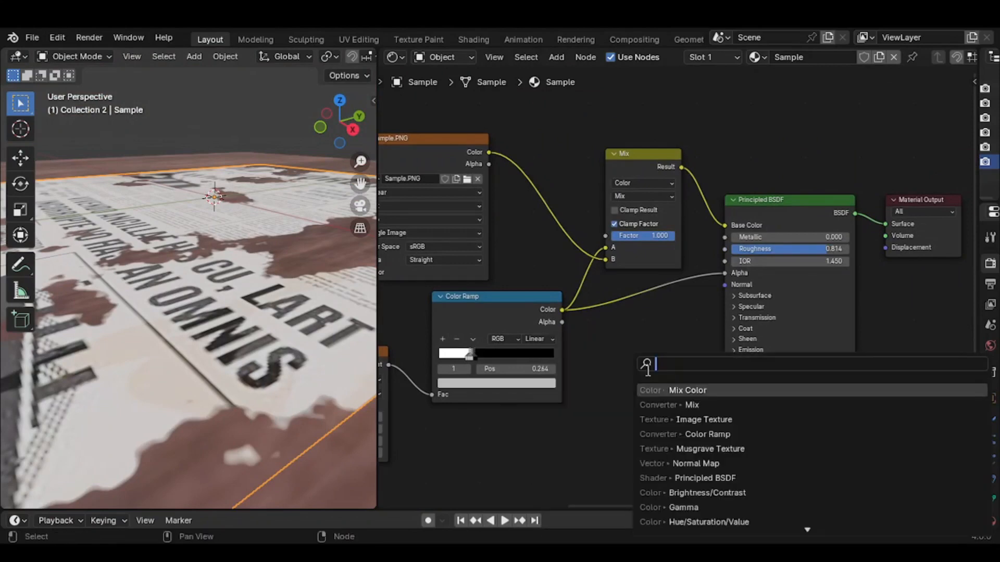
pyautogui.press('Return')
pyautogui.click(575, 370)
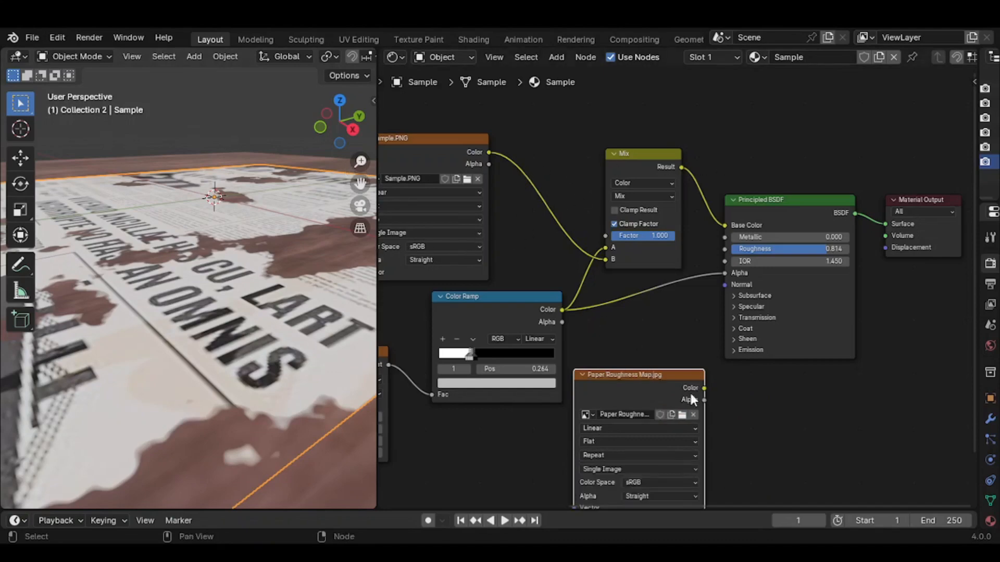
# Step: Set the roughness map's color space to Non-Color and connect its Color output to the Principled BSDF's Roughness input
pyautogui.click(657, 480)
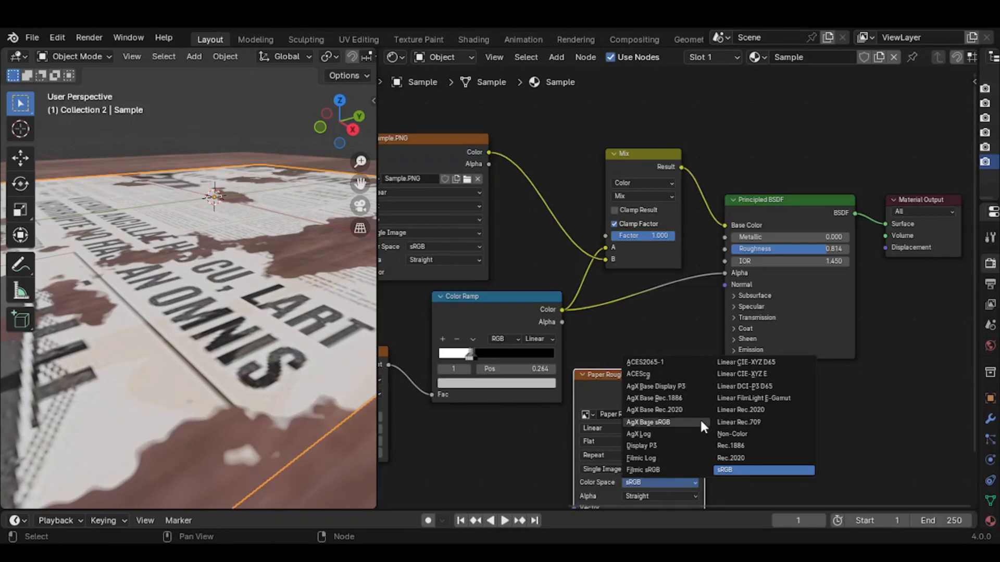
pyautogui.click(729, 434)
pyautogui.moveTo(704, 388); pyautogui.dragTo(724, 249)
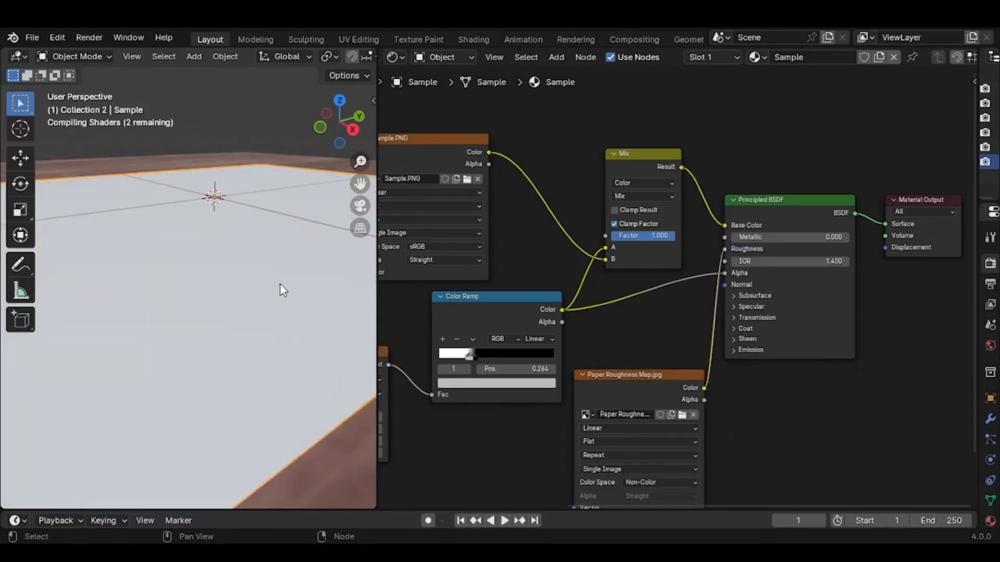
pyautogui.moveTo(269, 289); pyautogui.dragTo(264, 284, button='middle')
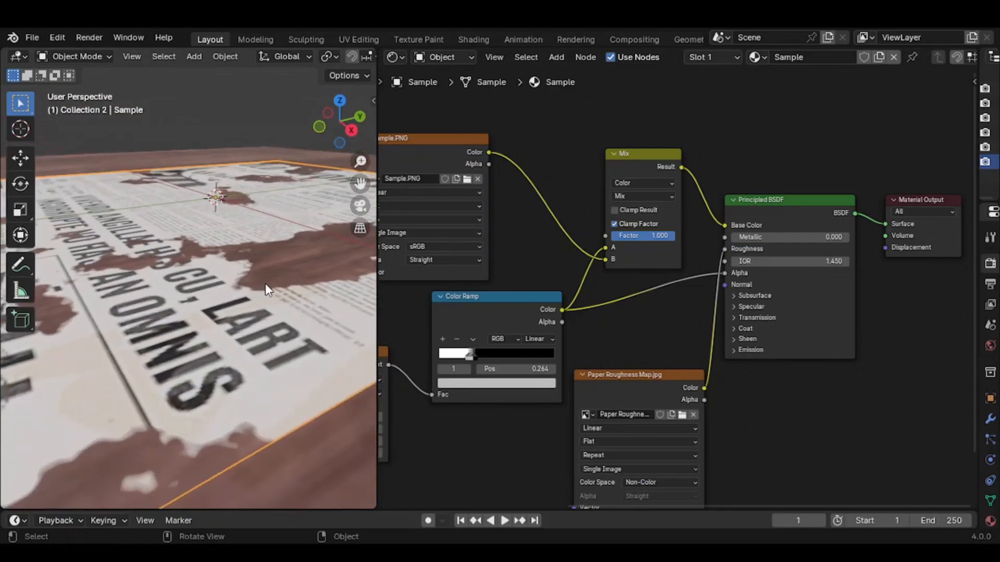
# Step: Inspect the newspaper's surface in Rendered shading from several angles, and return to Material Preview
pyautogui.press('z')
pyautogui.click(272, 200)
pyautogui.moveTo(273, 199)
pyautogui.mouseDown(button='middle')
pyautogui.moveTo(255, 255)
pyautogui.moveTo(114, 257)
pyautogui.moveTo(103, 245)
pyautogui.moveTo(314, 226)
pyautogui.moveTo(270, 276)
pyautogui.moveTo(323, 354)
pyautogui.moveTo(362, 367)
pyautogui.moveTo(49, 280)
pyautogui.moveTo(67, 292)
pyautogui.mouseUp(button='middle')
pyautogui.press('z')
pyautogui.moveTo(267, 308)
pyautogui.mouseDown(button='middle')
pyautogui.moveTo(284, 355)
pyautogui.moveTo(239, 431)
pyautogui.mouseUp(button='middle')
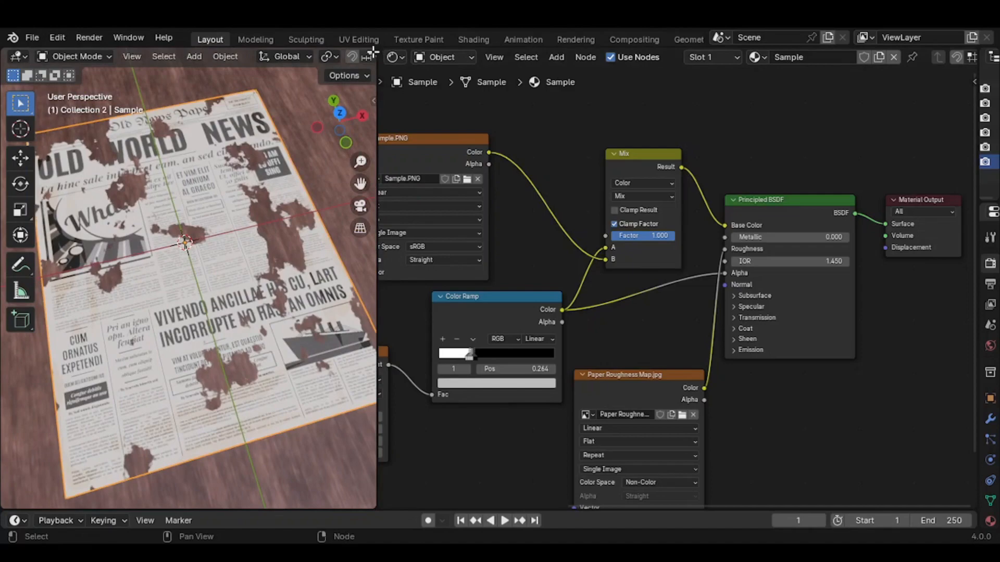
# Step: Join the shader editor area into the 3D viewport and select the wood plane
pyautogui.moveTo(373, 52); pyautogui.dragTo(430, 134)
pyautogui.moveTo(430, 133); pyautogui.dragTo(487, 216, button='middle')
pyautogui.click(721, 243)
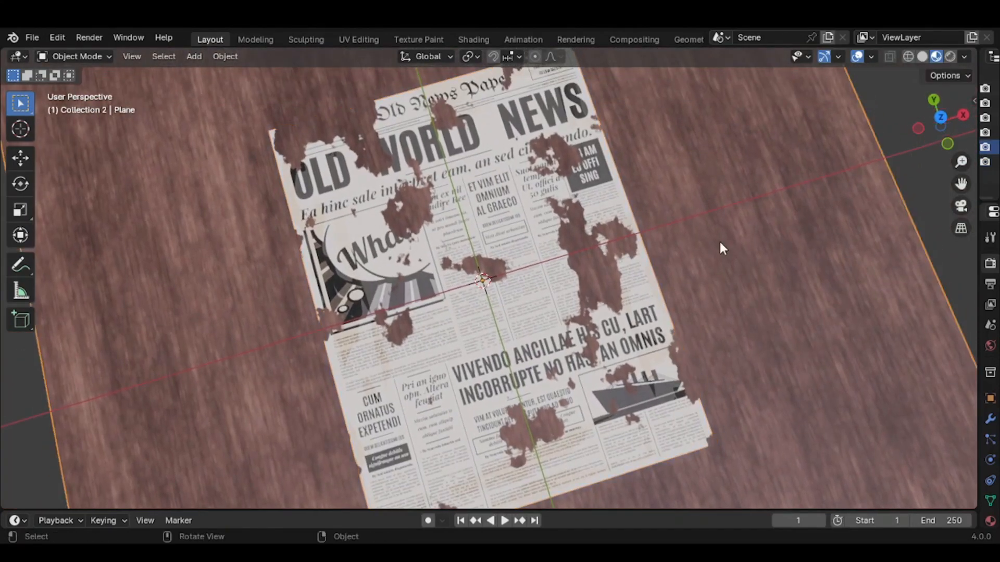